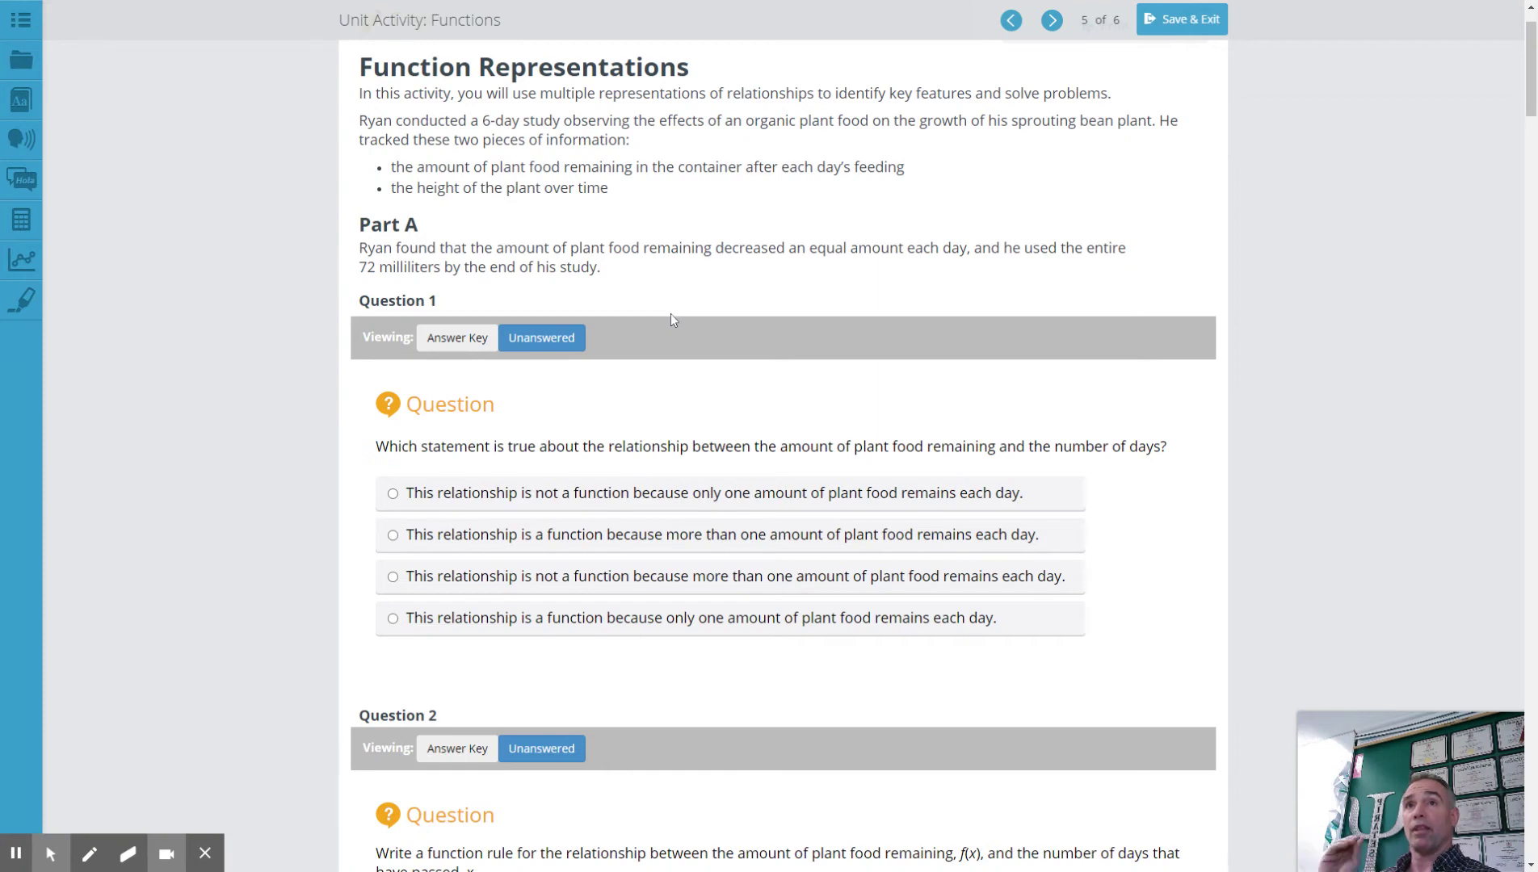
Enter '400 -' as the start of Question 2's f(x) answer
scroll(676, 549, "down", 2)
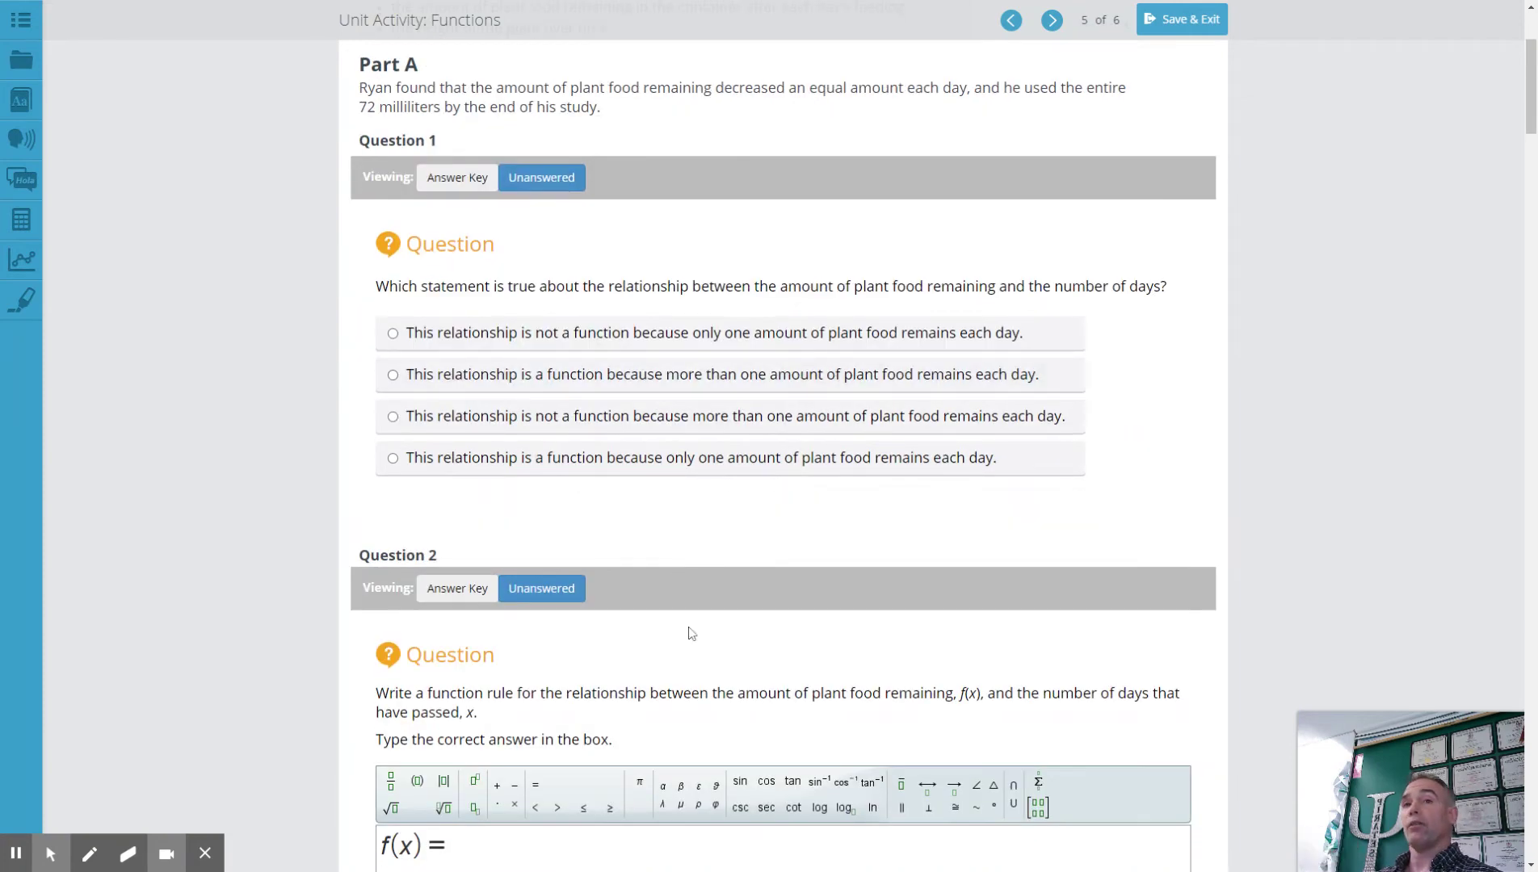
scroll(686, 631, "down", 2)
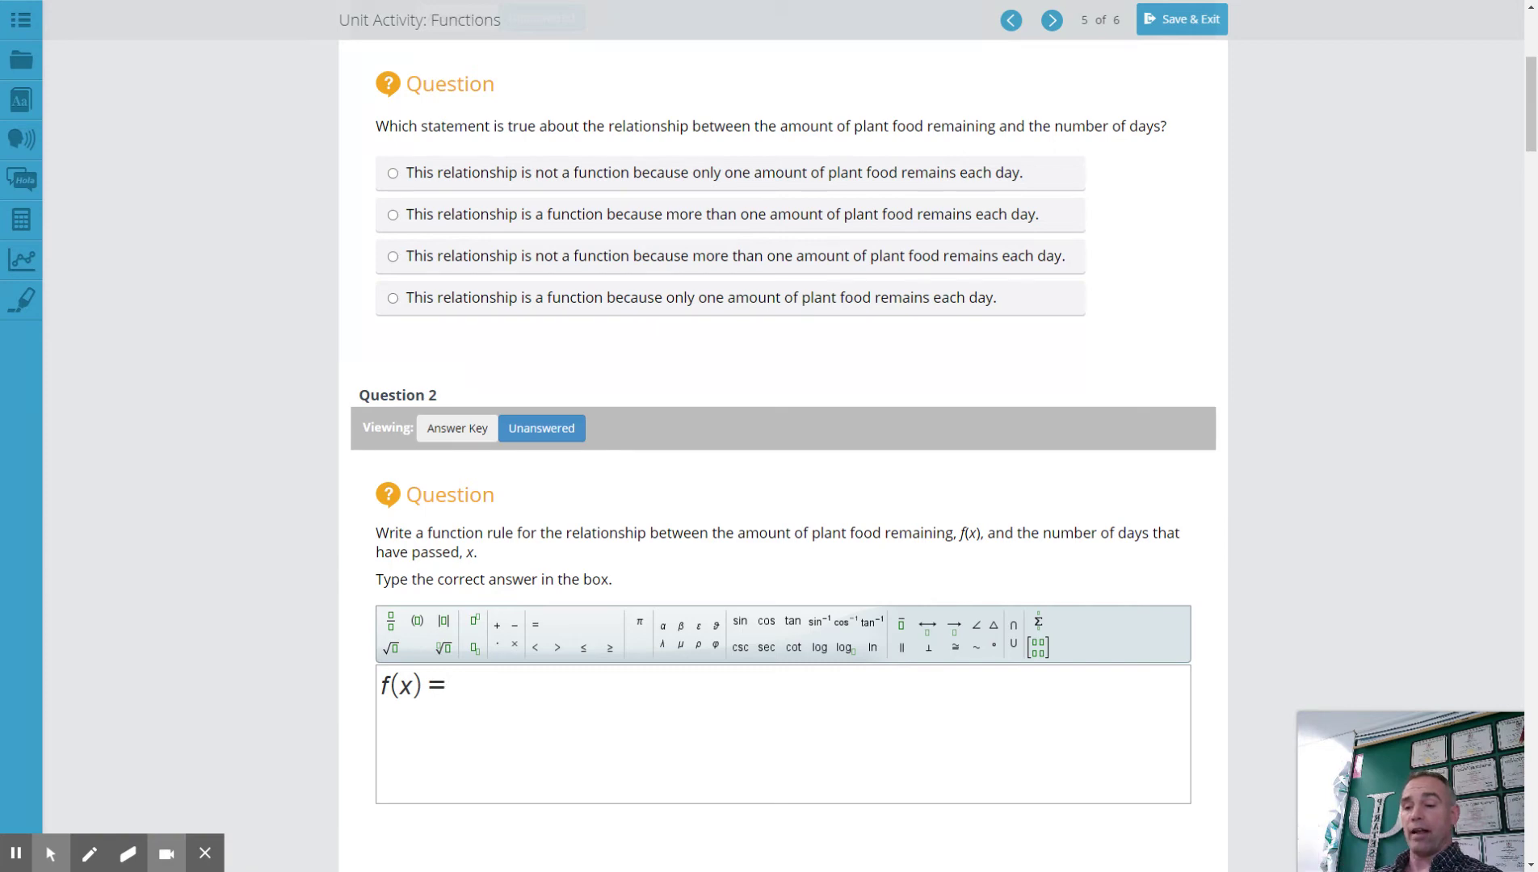
type("400 ")
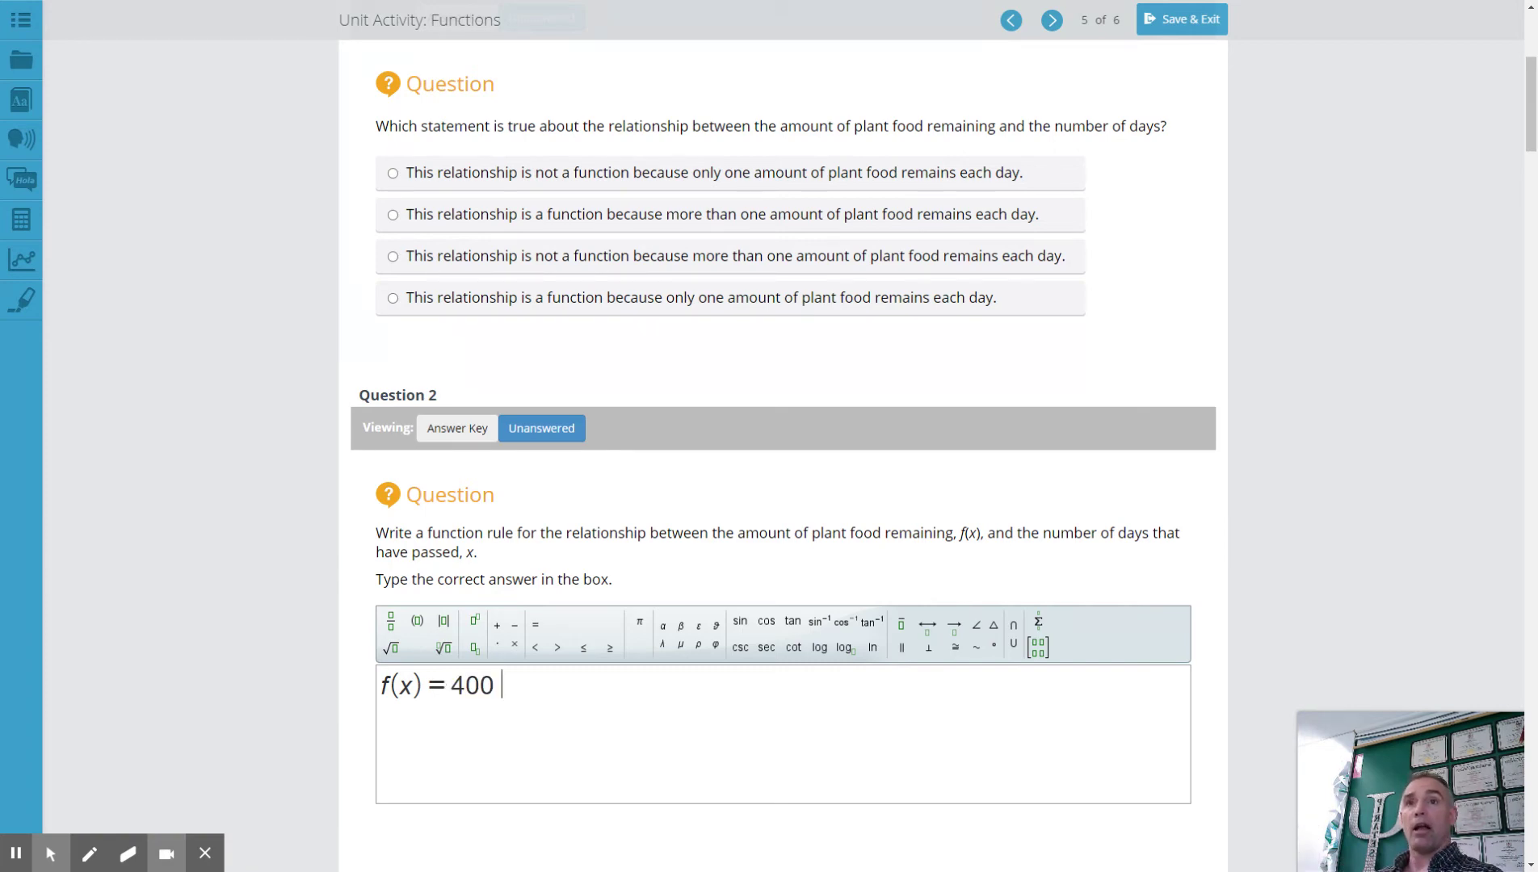
type("-")
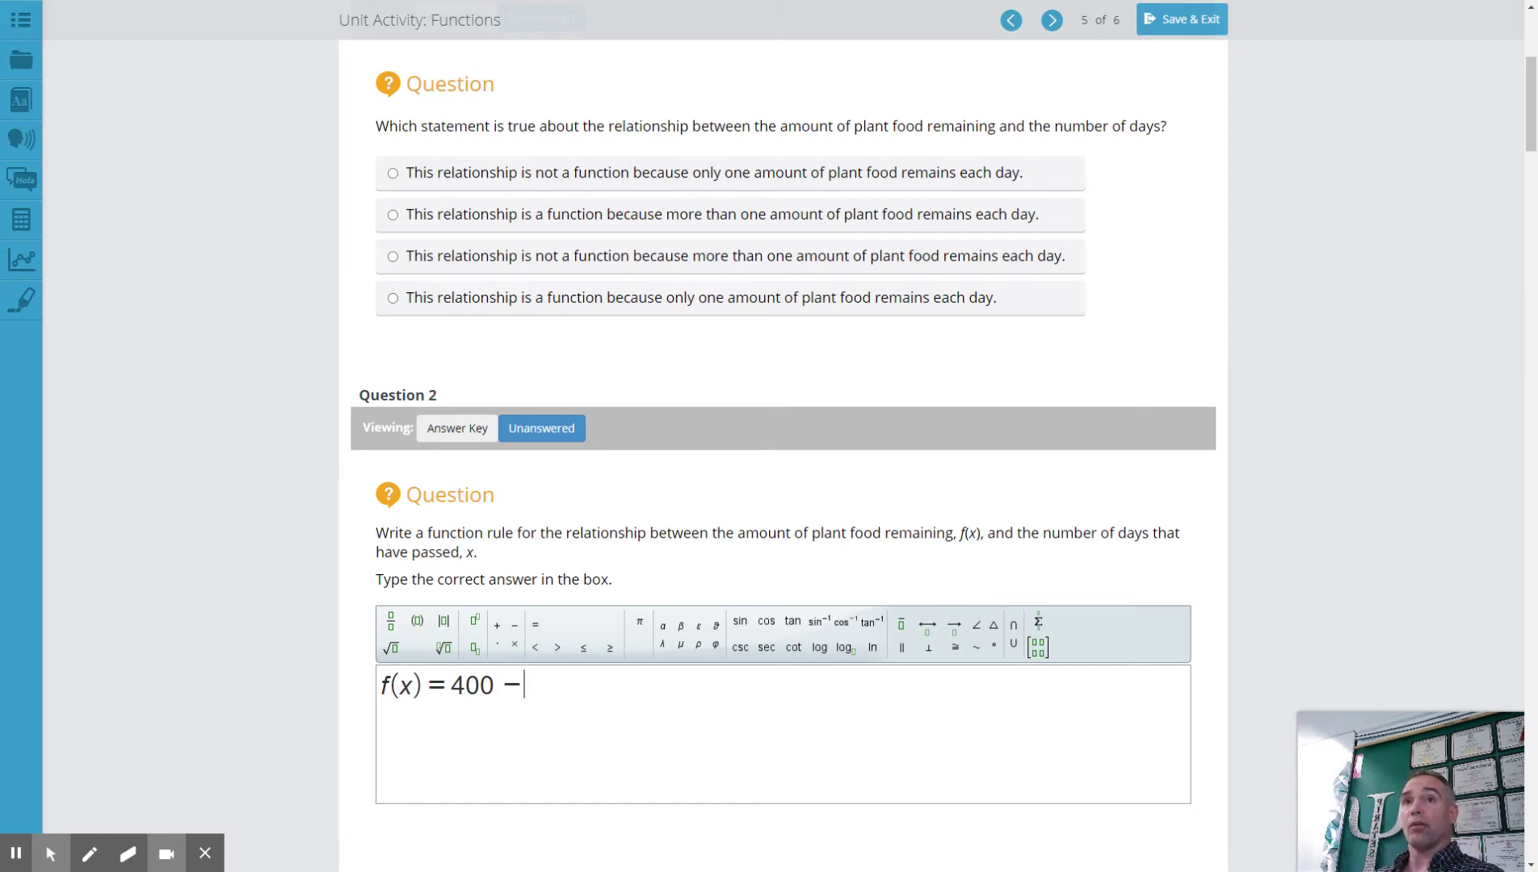
Compute 400 ÷ 8 = 50 on the sidebar calculator
left_click(21, 219)
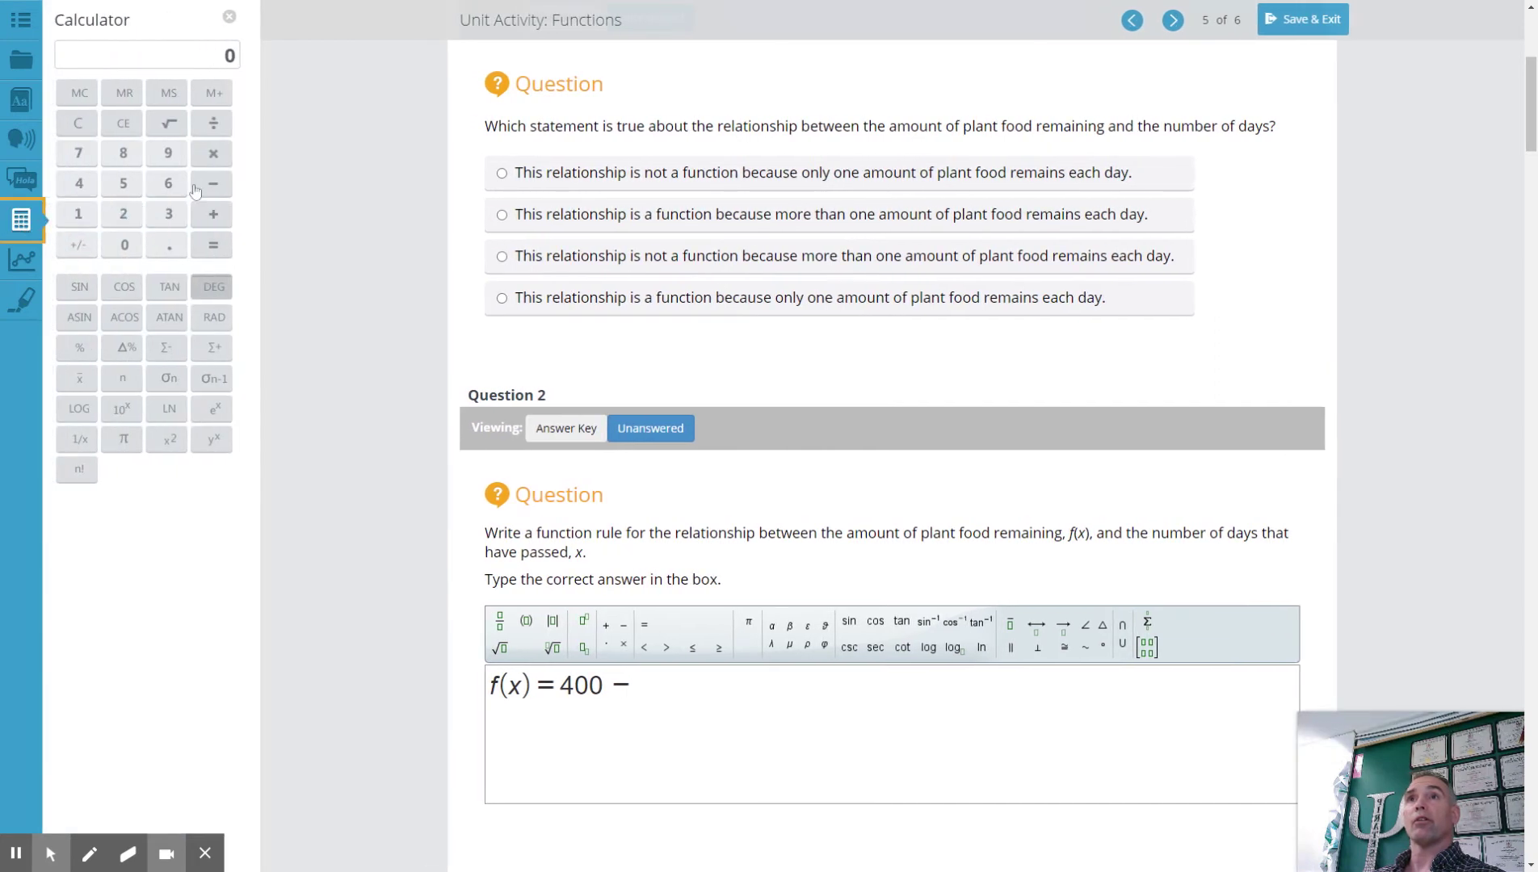
left_click(79, 184)
left_click(124, 246)
left_click(124, 246)
left_click(214, 123)
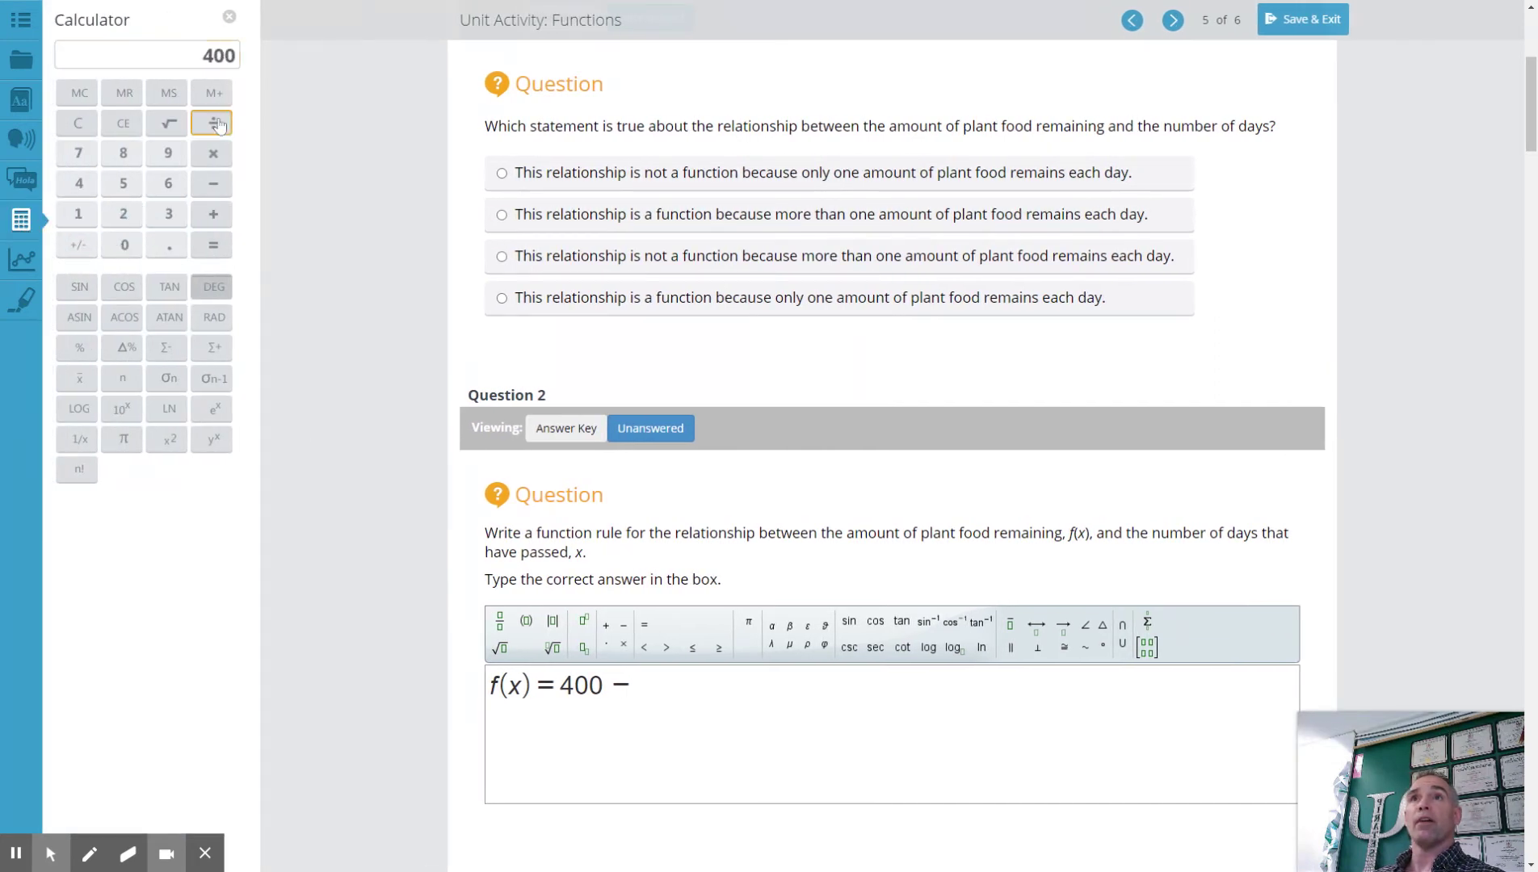
left_click(123, 154)
left_click(213, 245)
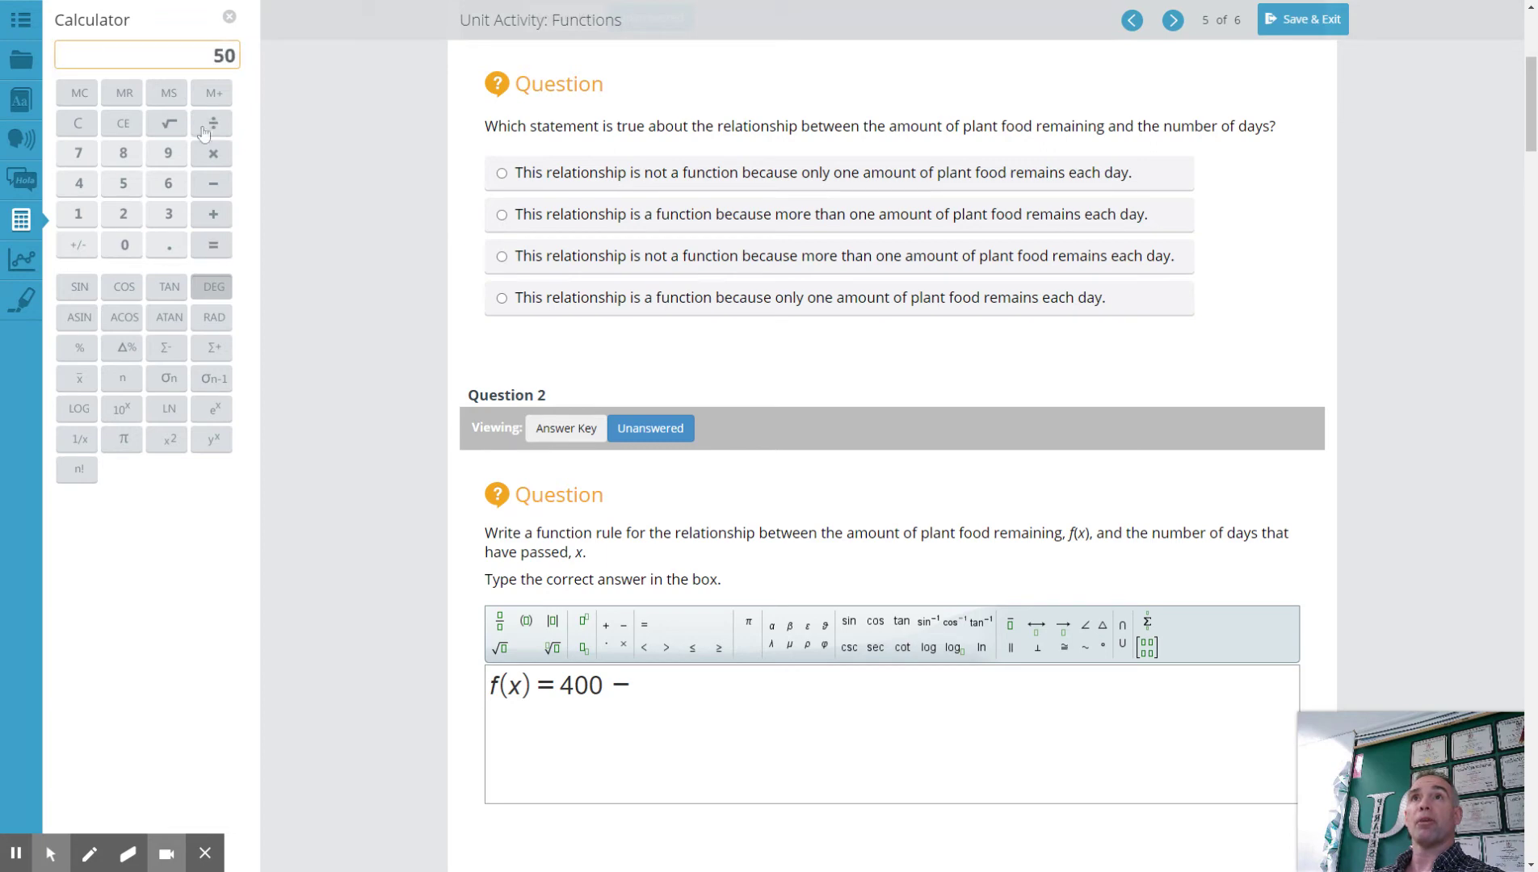
Add '50X' to Question 2's answer so it reads f(x) = 400 − 50X
left_click(633, 685)
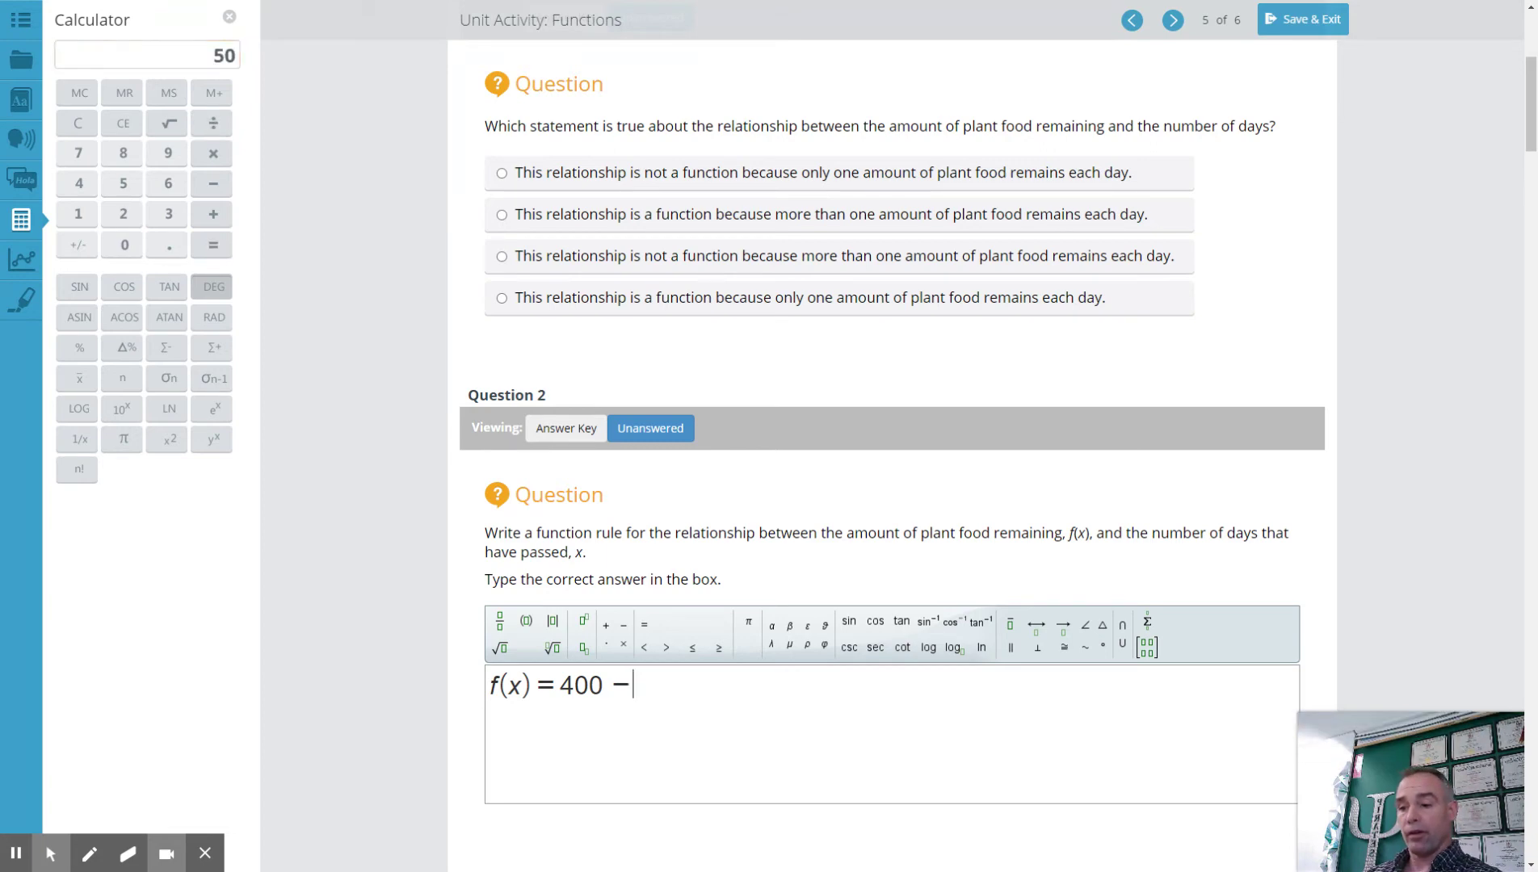
type("50")
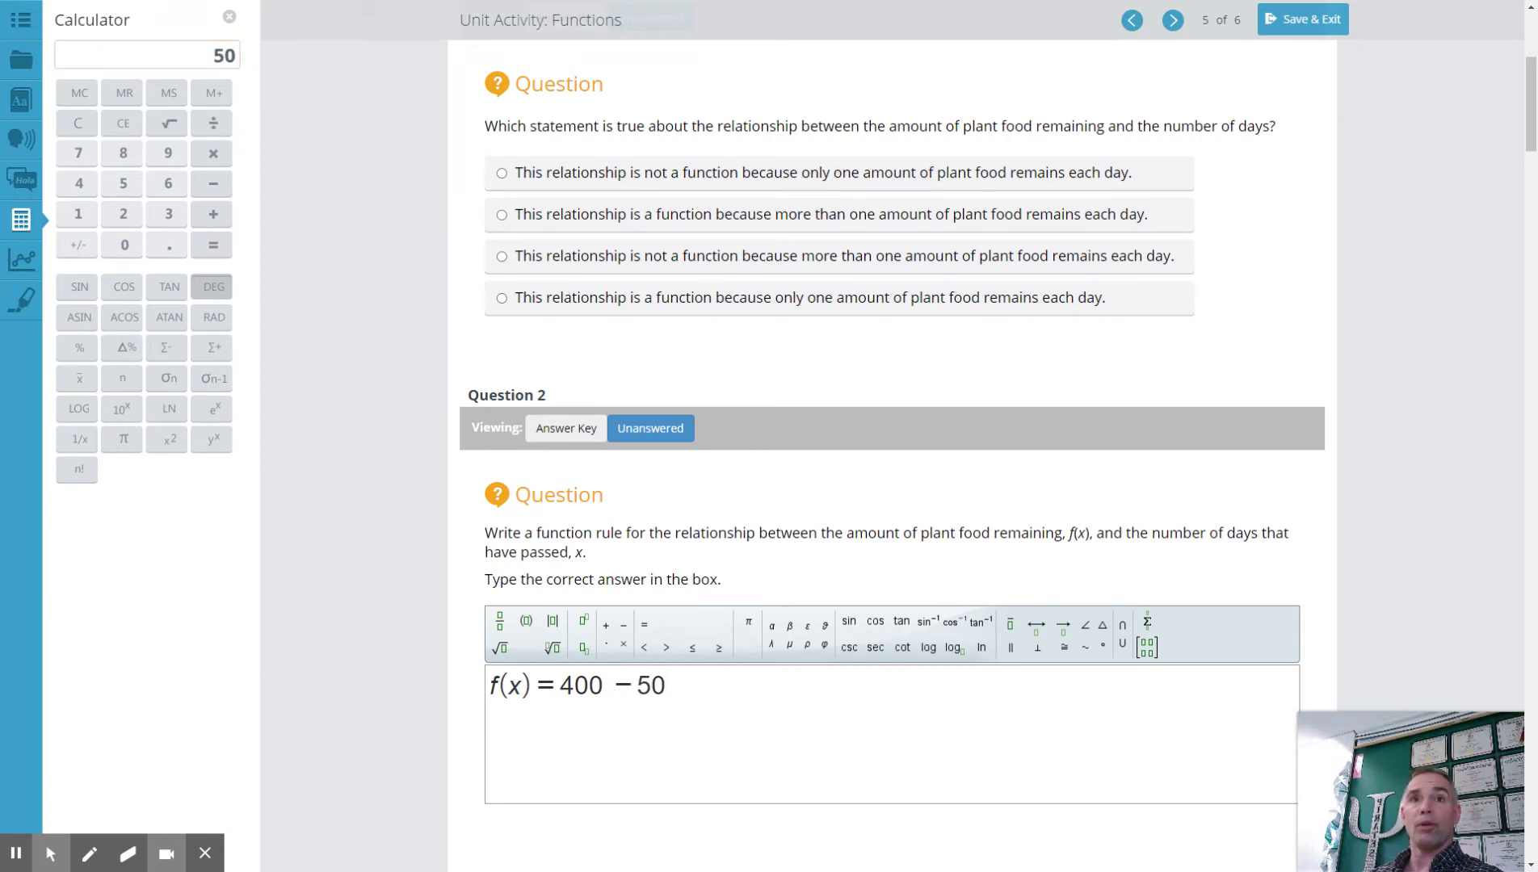
type("X")
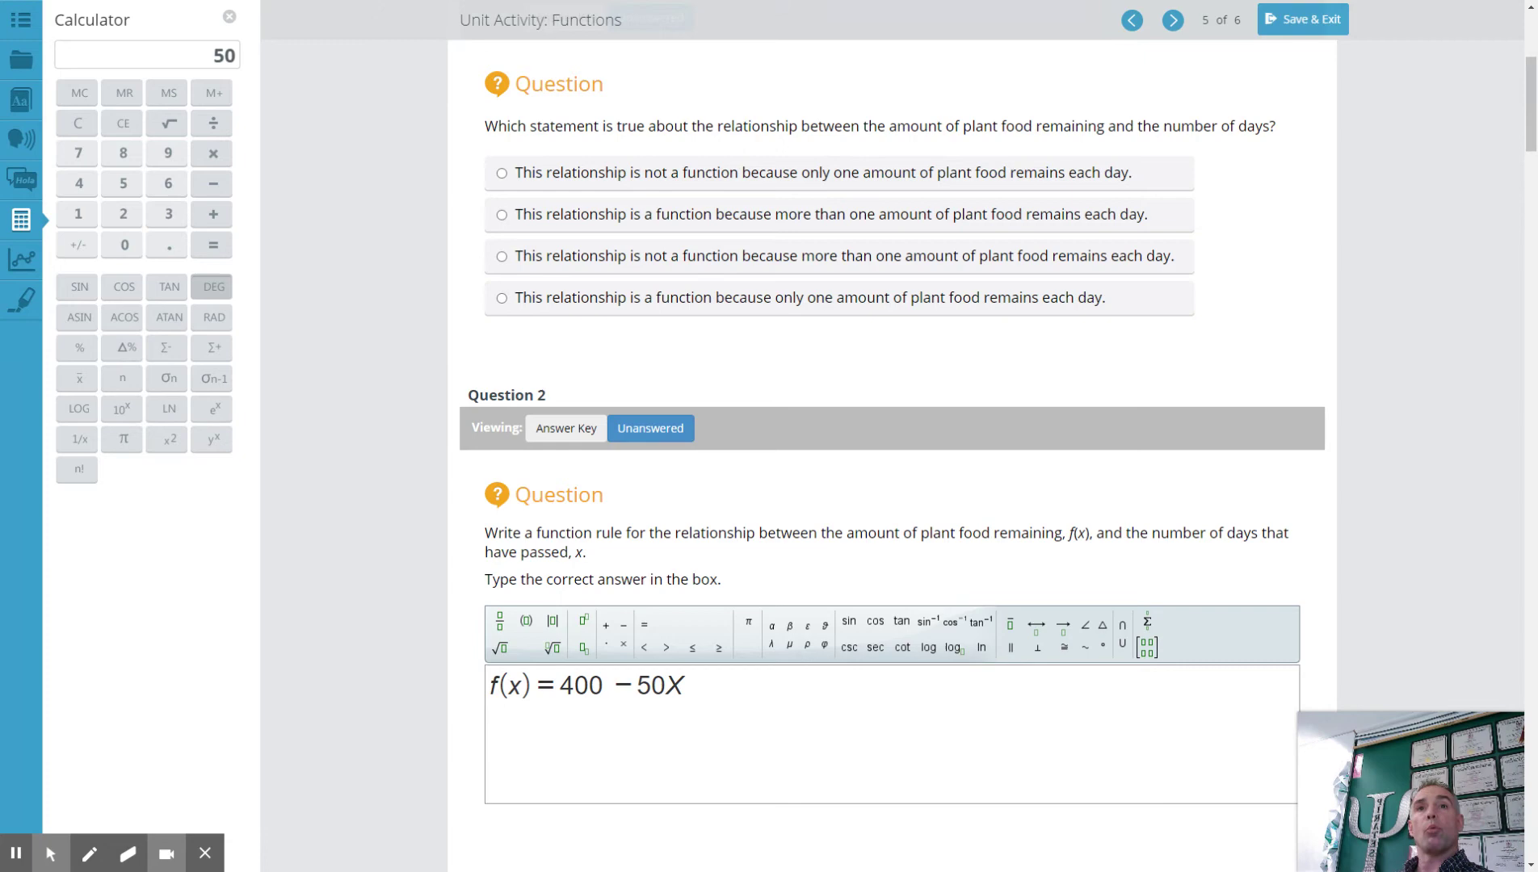
key("Return")
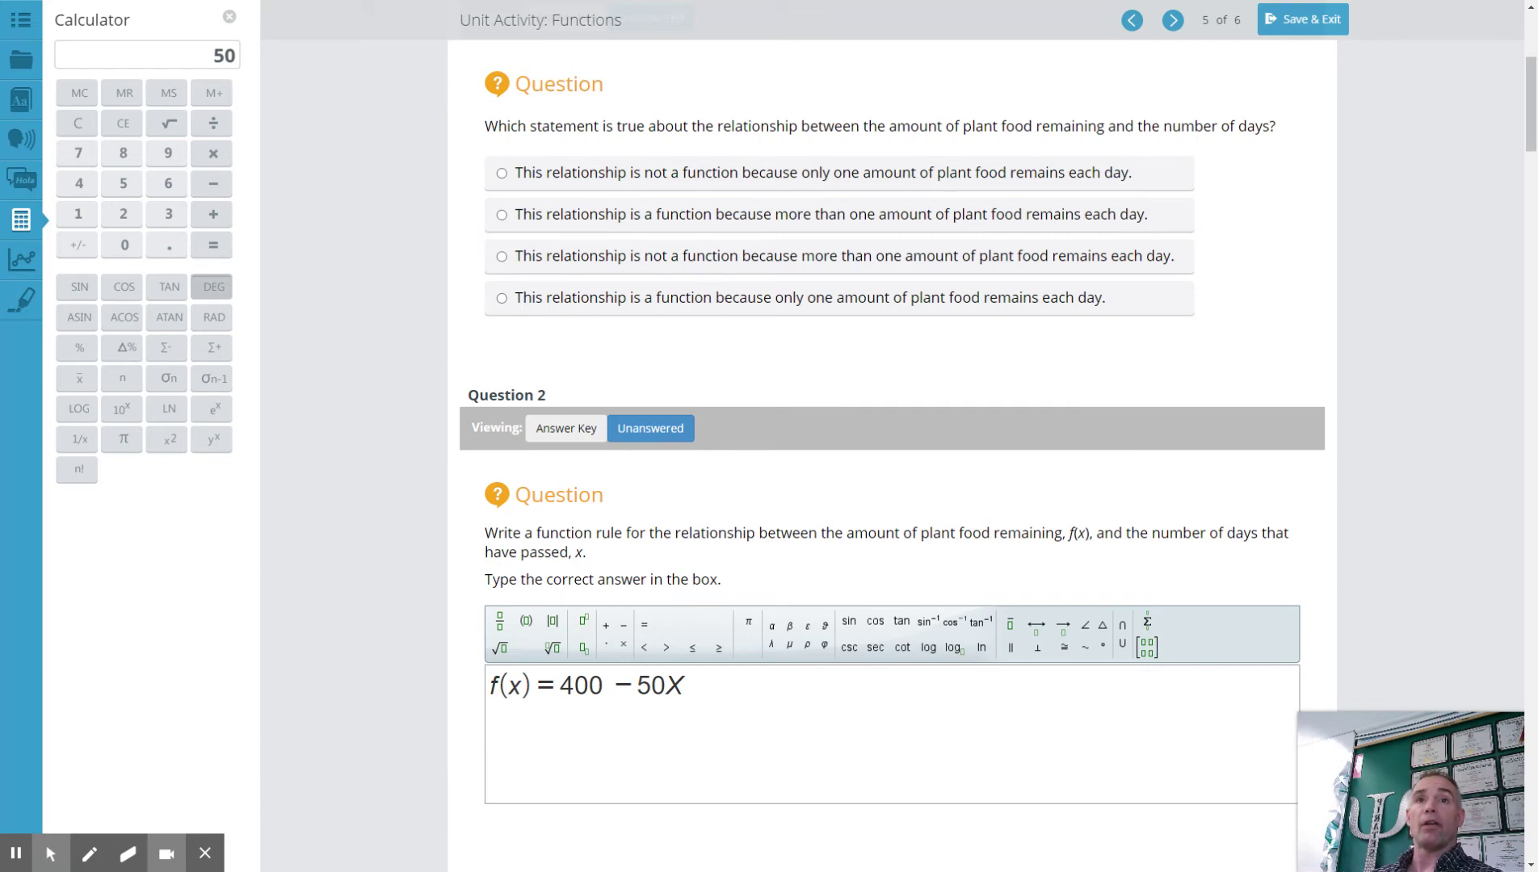
left_click(684, 685)
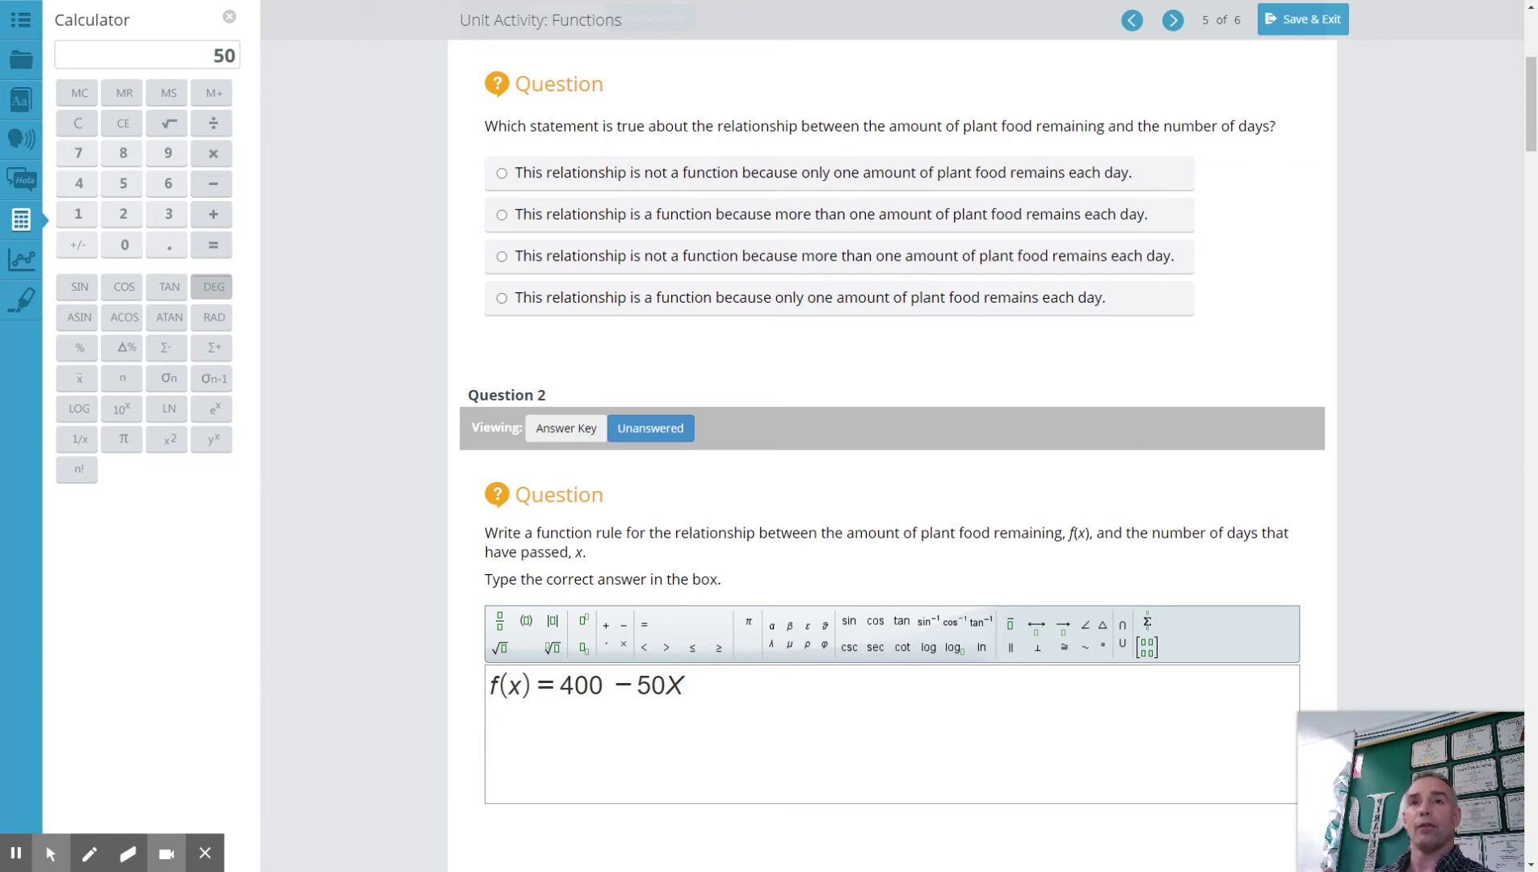
Switch Questions 4, 5 and Part B Question 1 to the Unanswered view
scroll(740, 683, "down", 10)
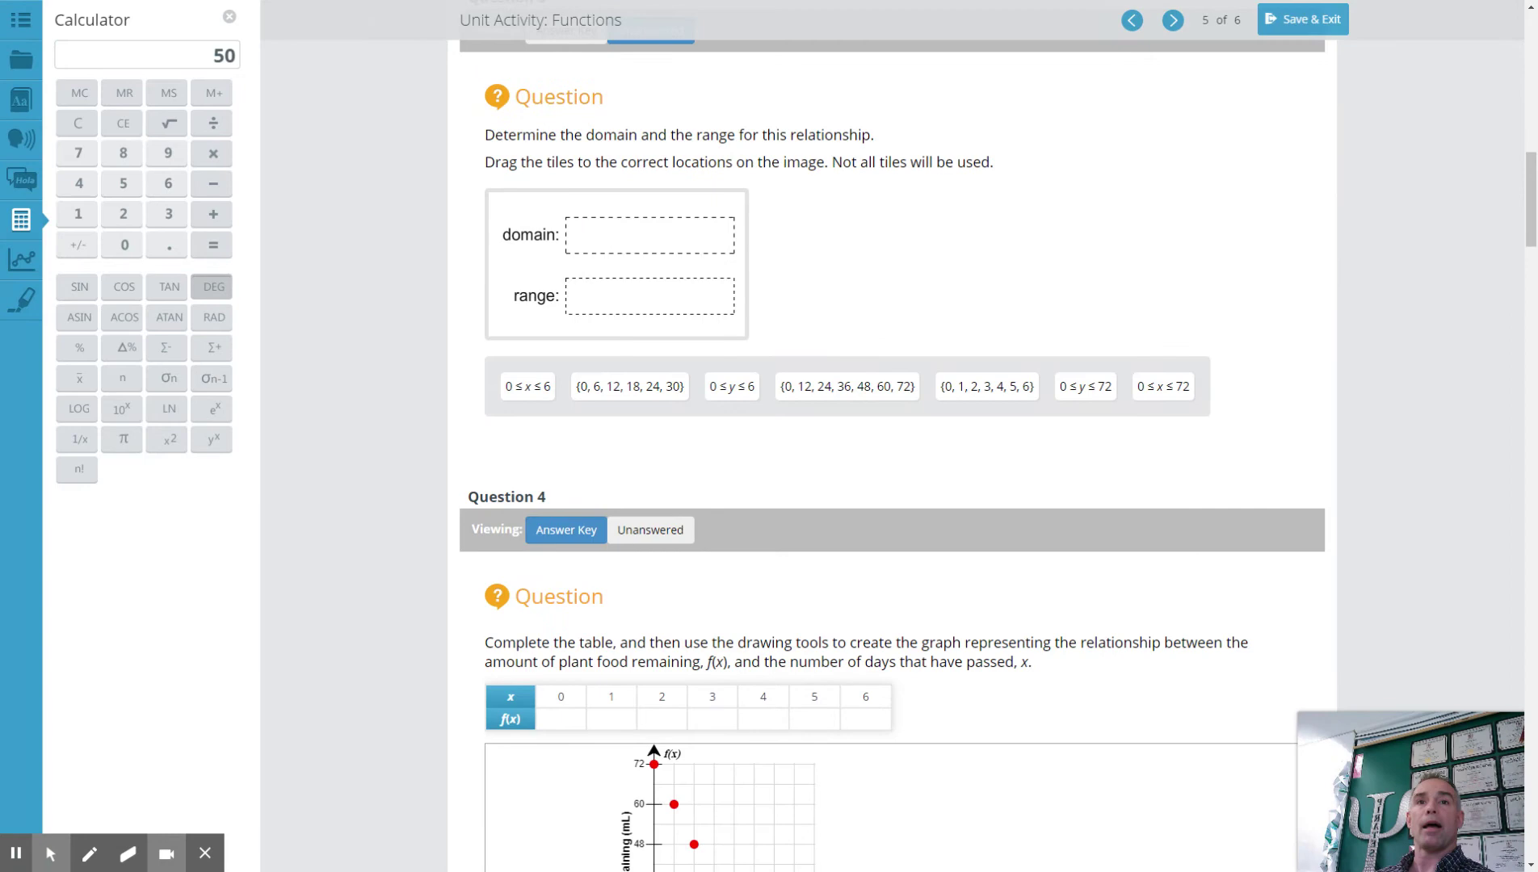
scroll(635, 625, "down", 3)
scroll(634, 625, "up", 6)
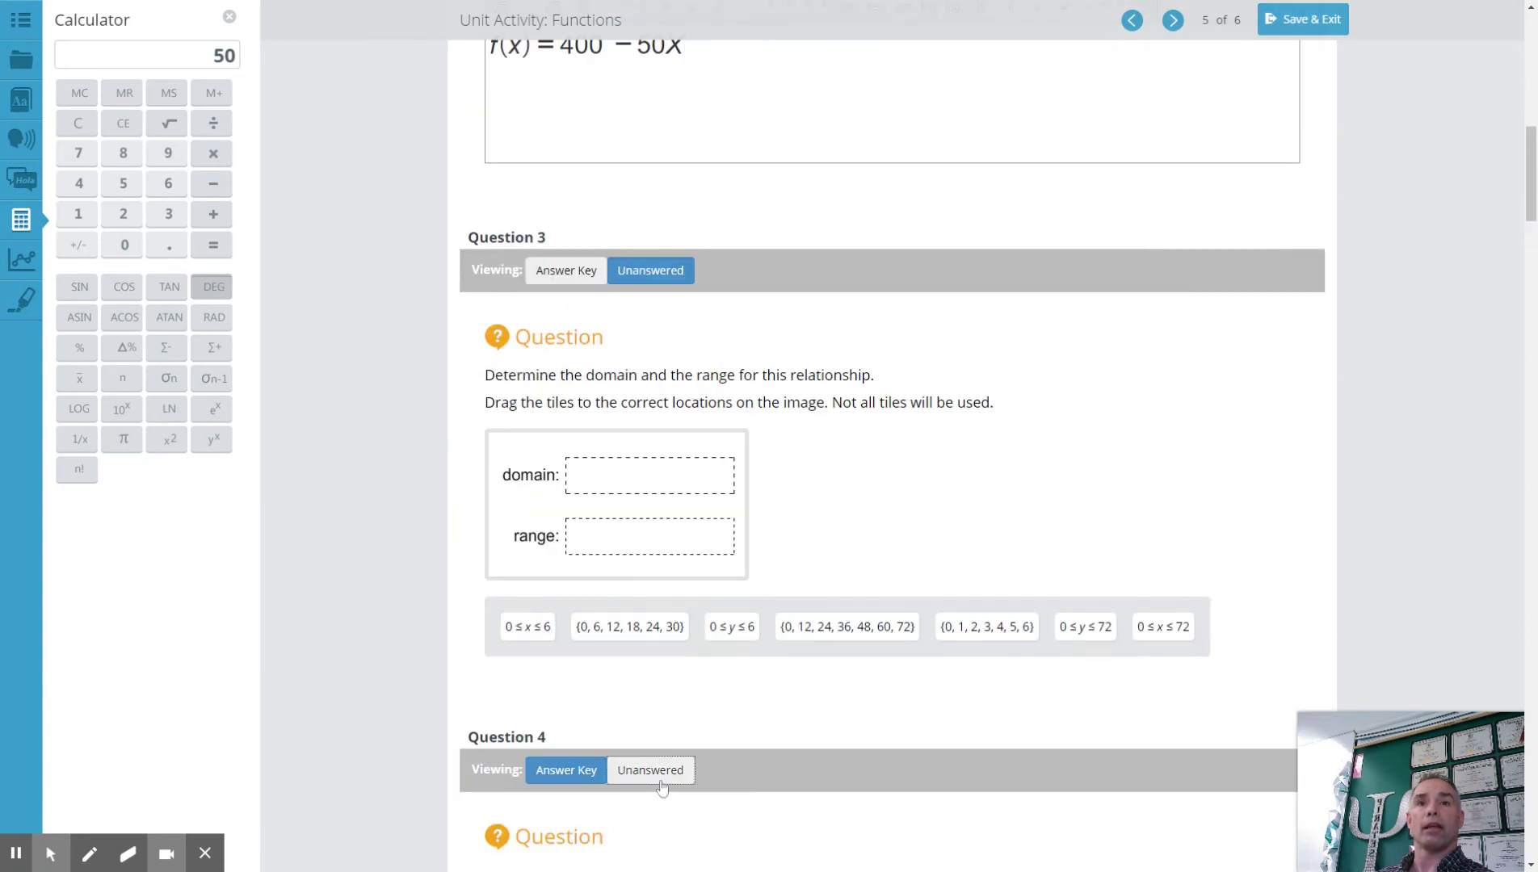
left_click(651, 769)
scroll(662, 788, "down", 5)
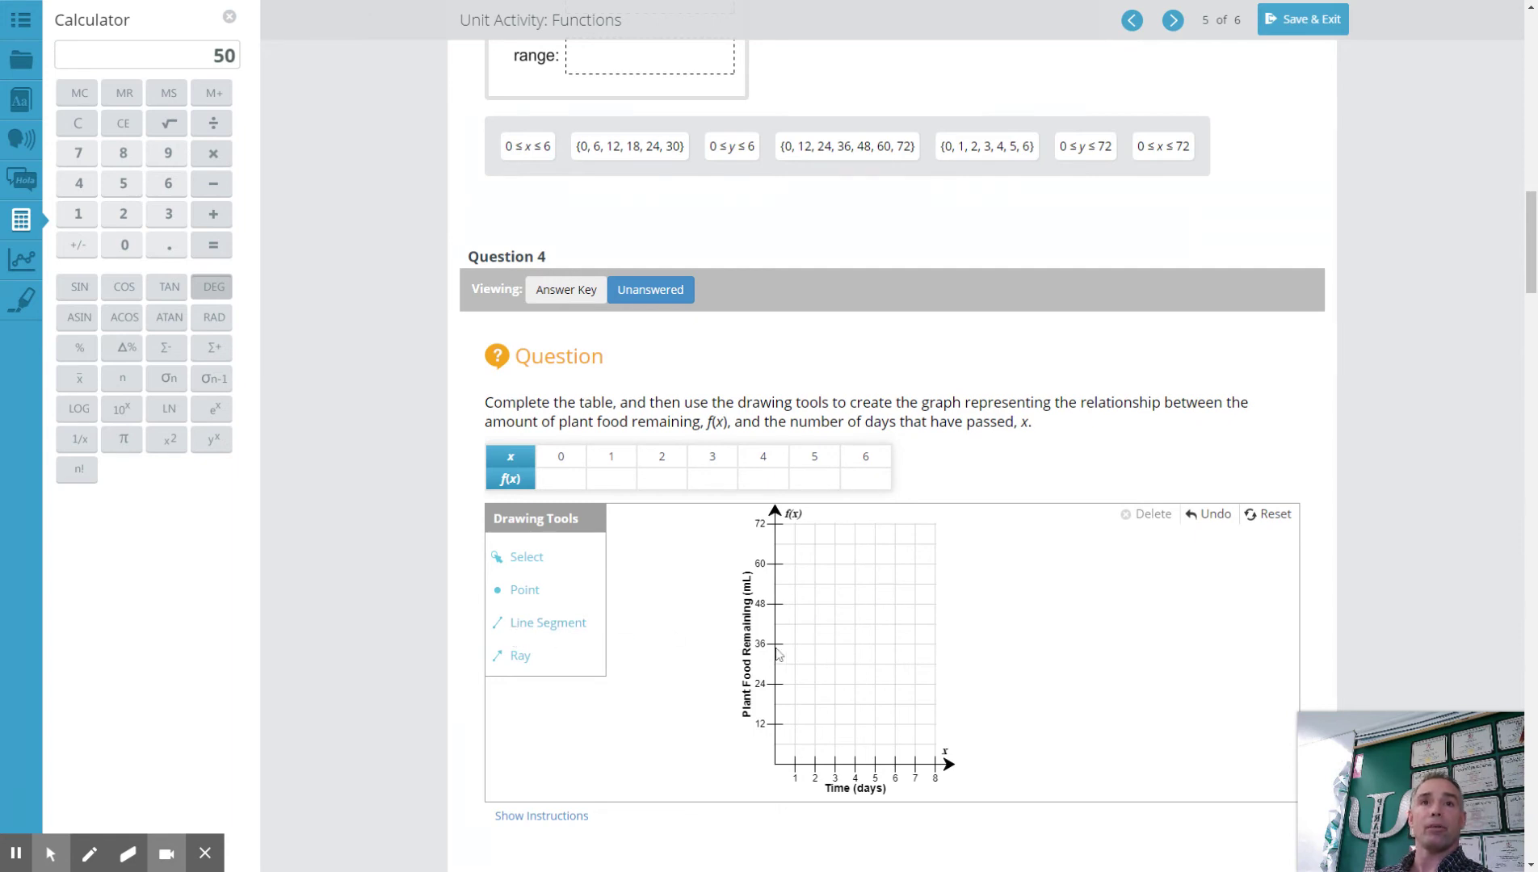
scroll(717, 710, "down", 2)
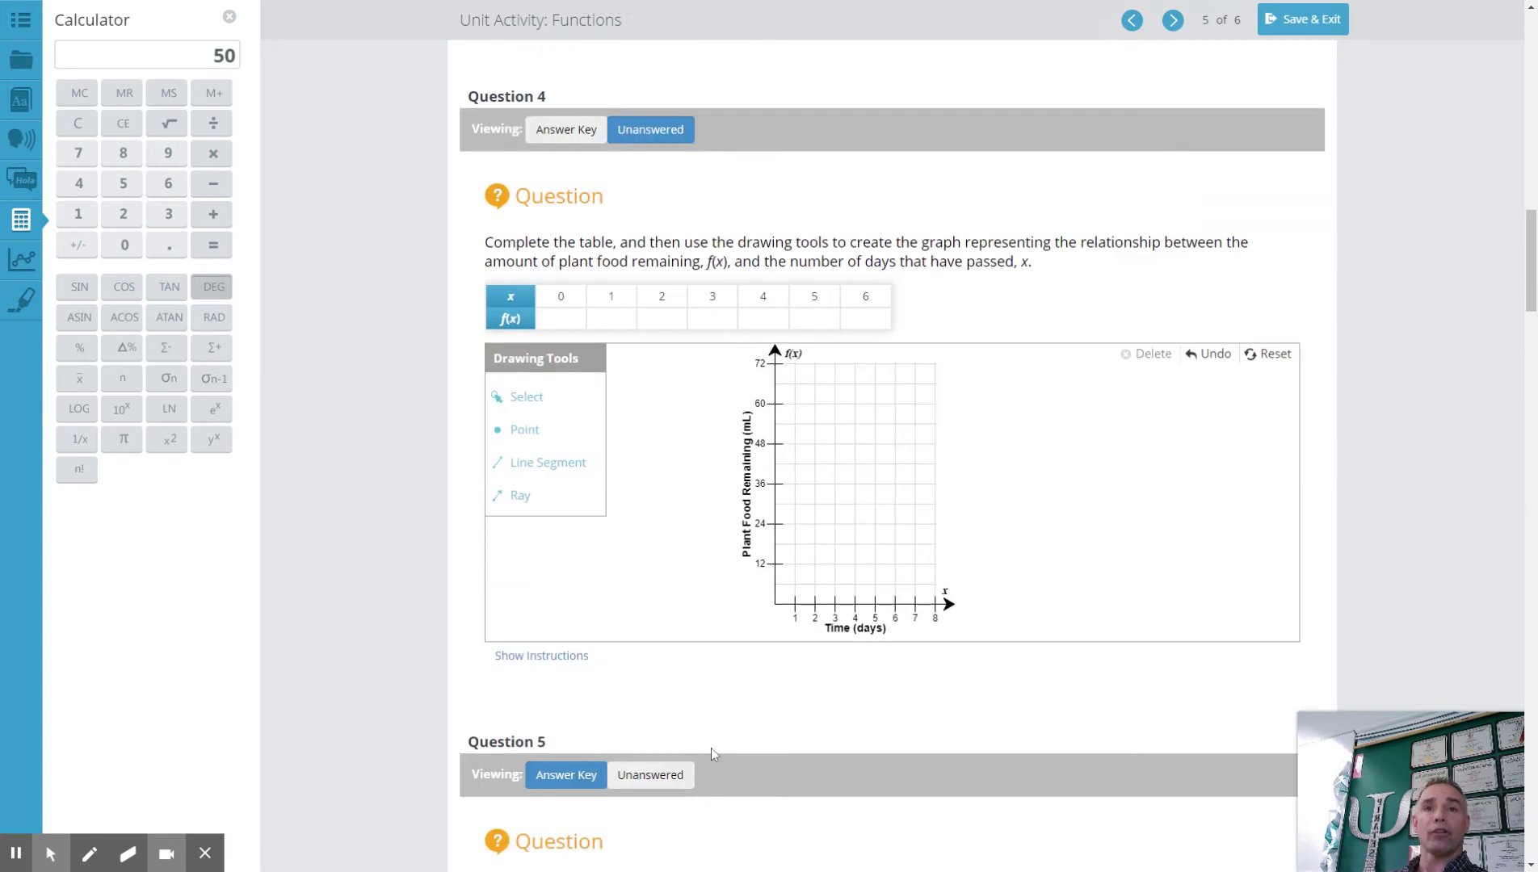
left_click(654, 777)
scroll(670, 775, "down", 5)
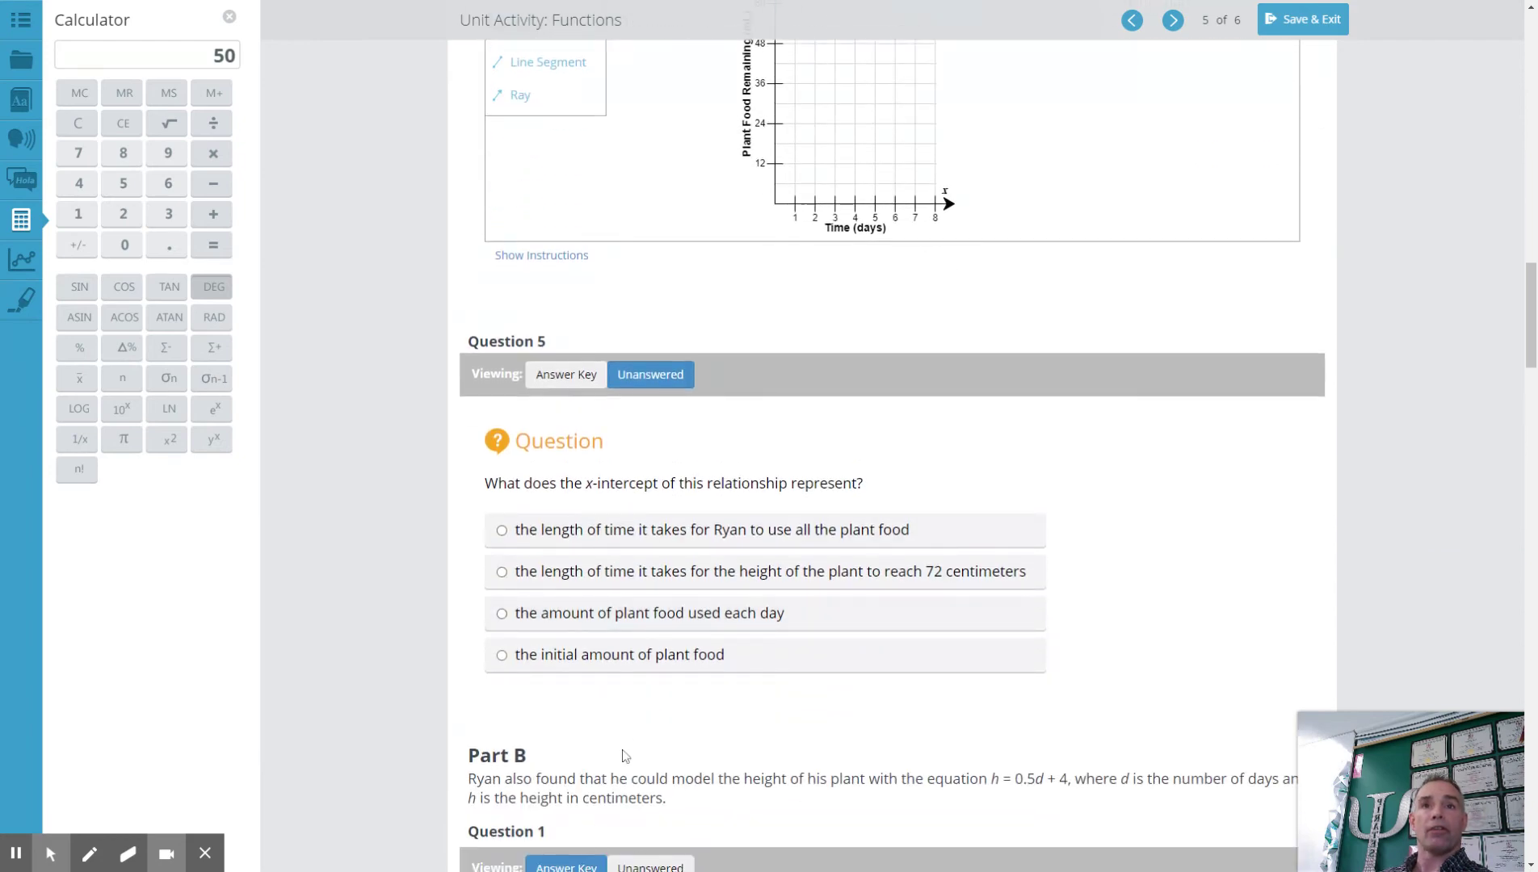
scroll(649, 830, "down", 1)
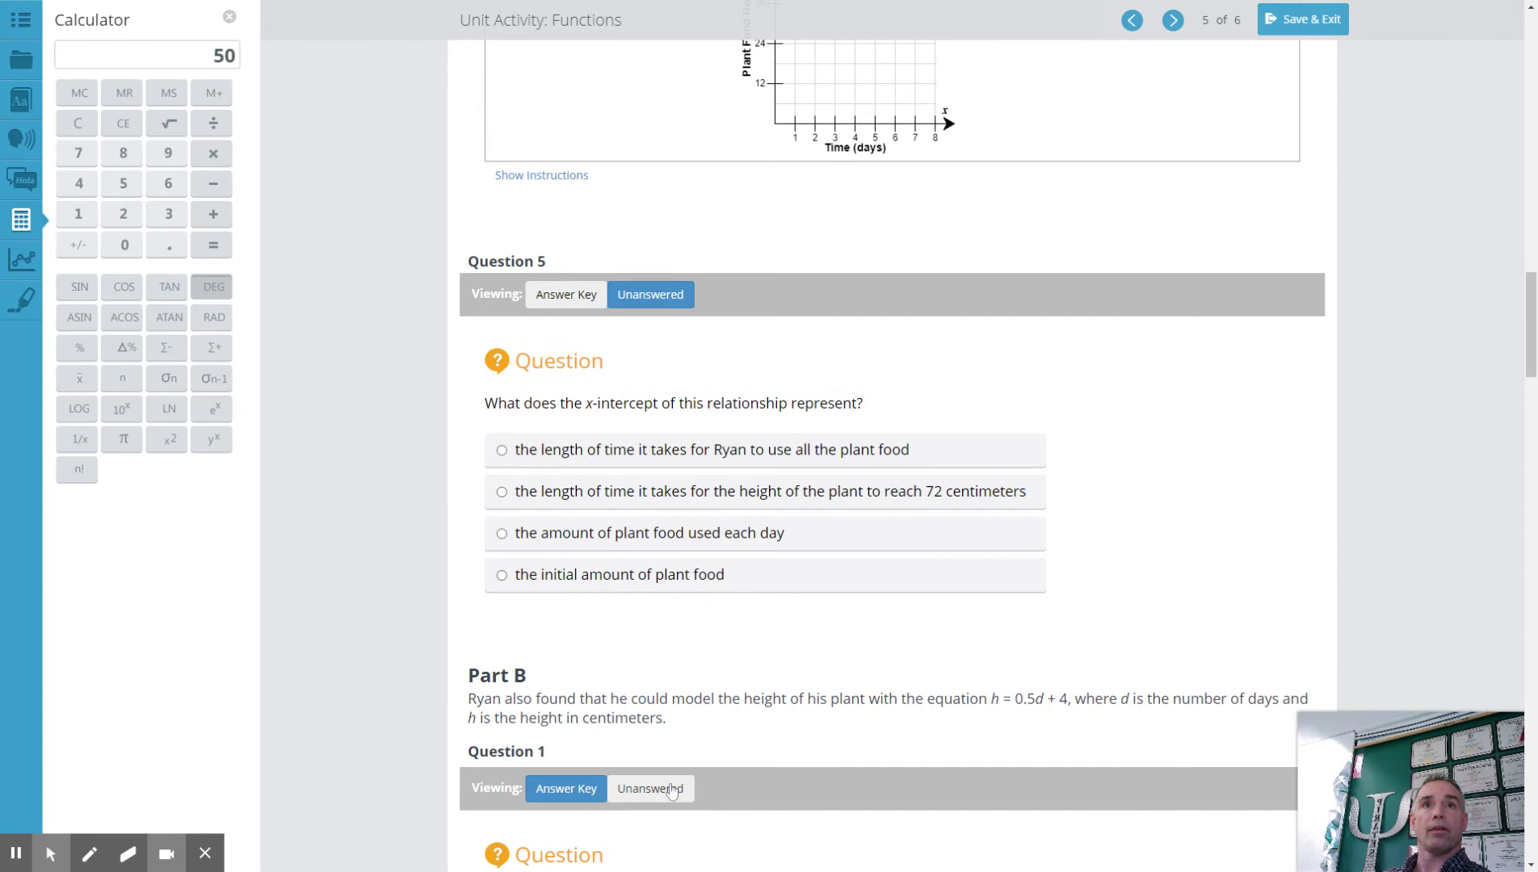
left_click(654, 795)
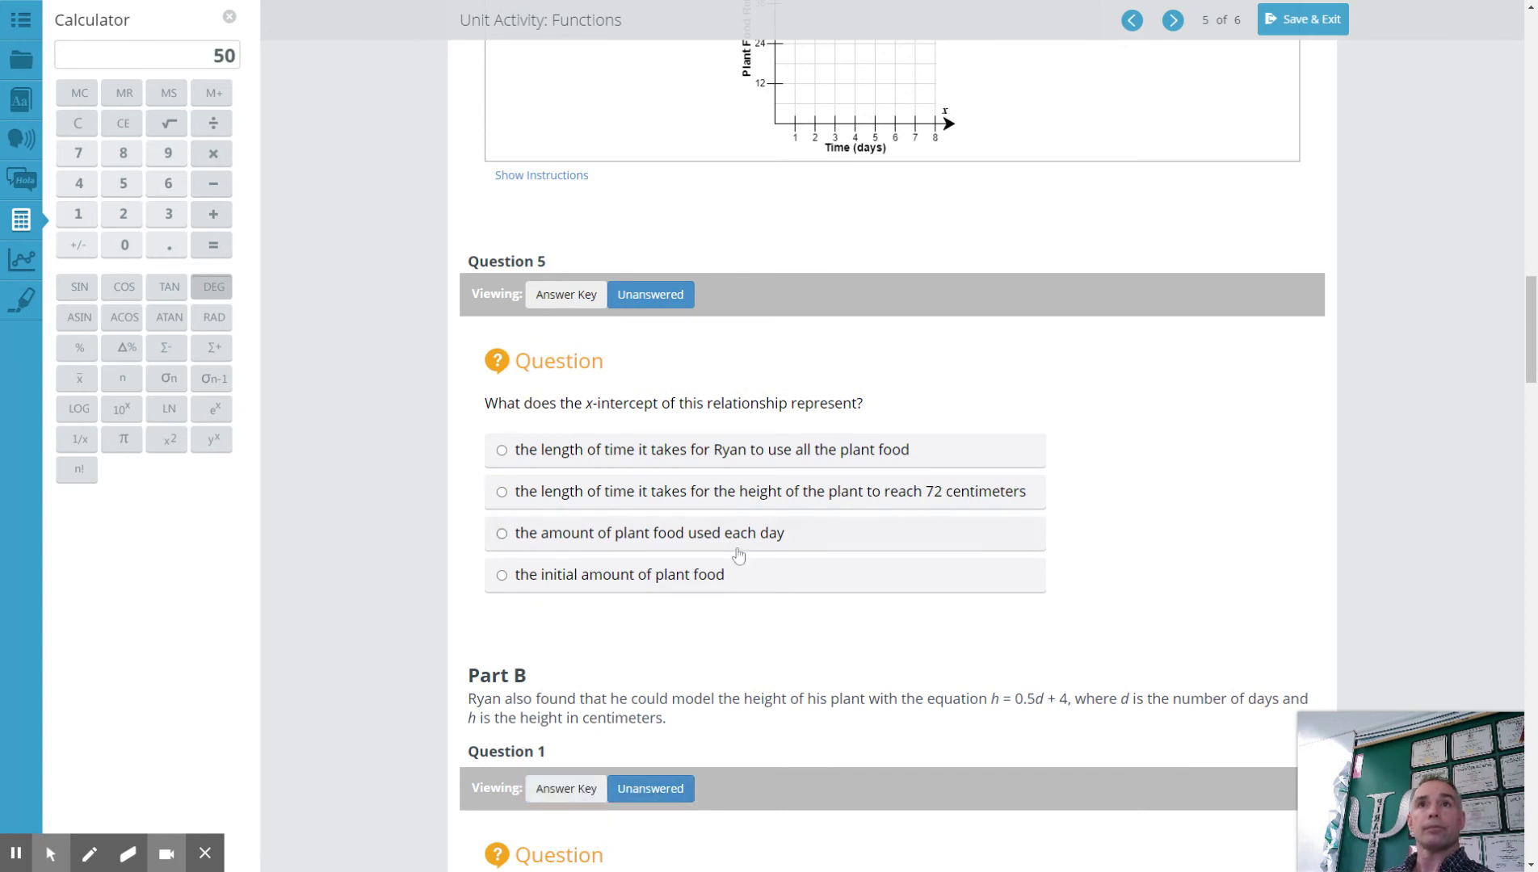
Set Part B Questions 2 and 3 to Unanswered, hiding their answer keys
scroll(766, 635, "up", 3)
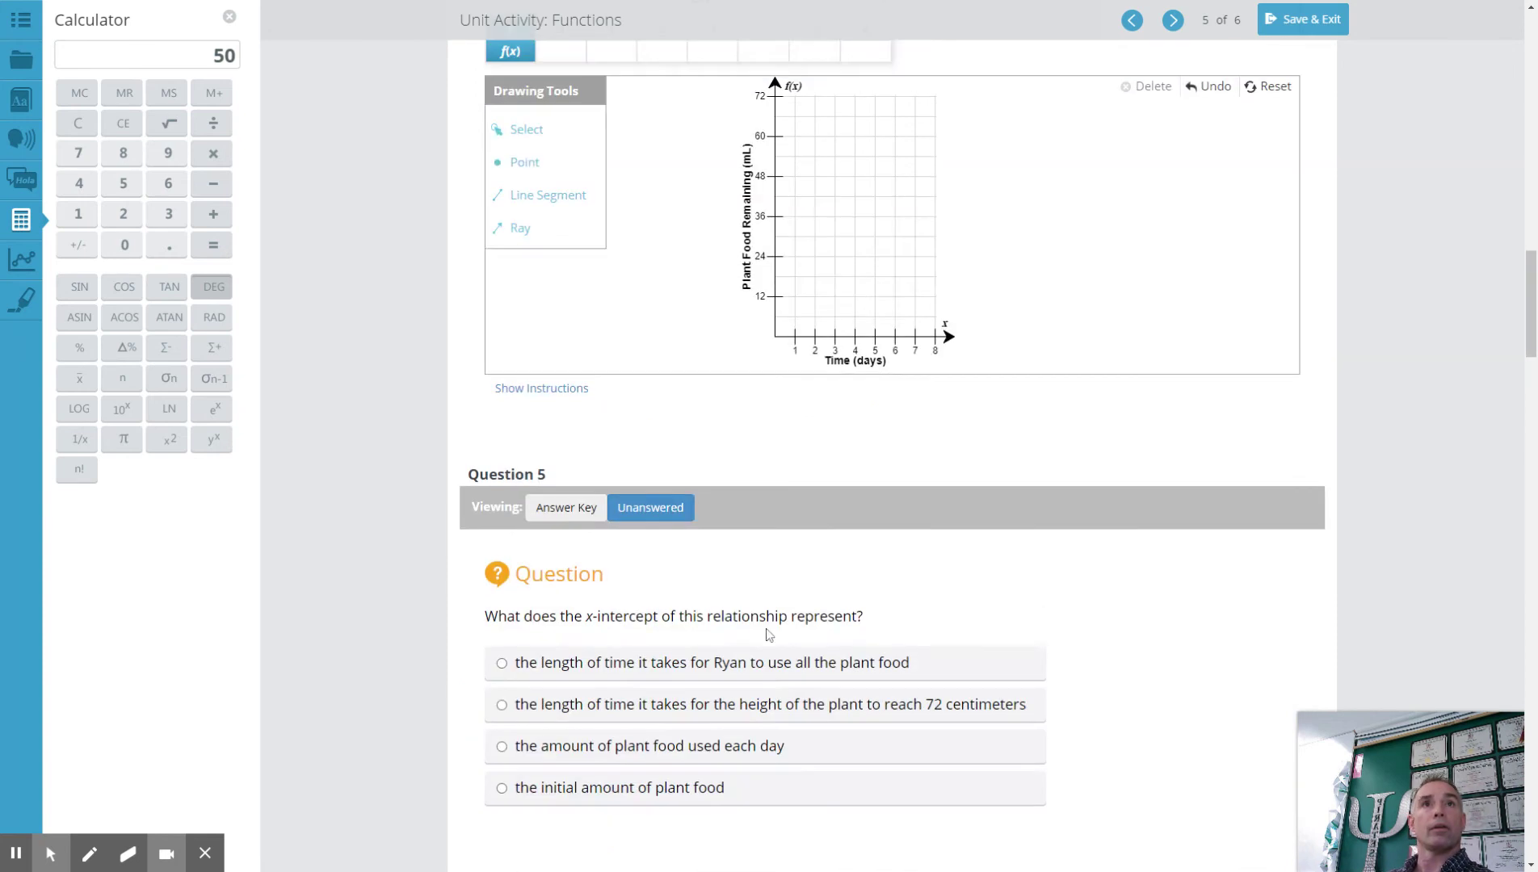
scroll(767, 635, "down", 4)
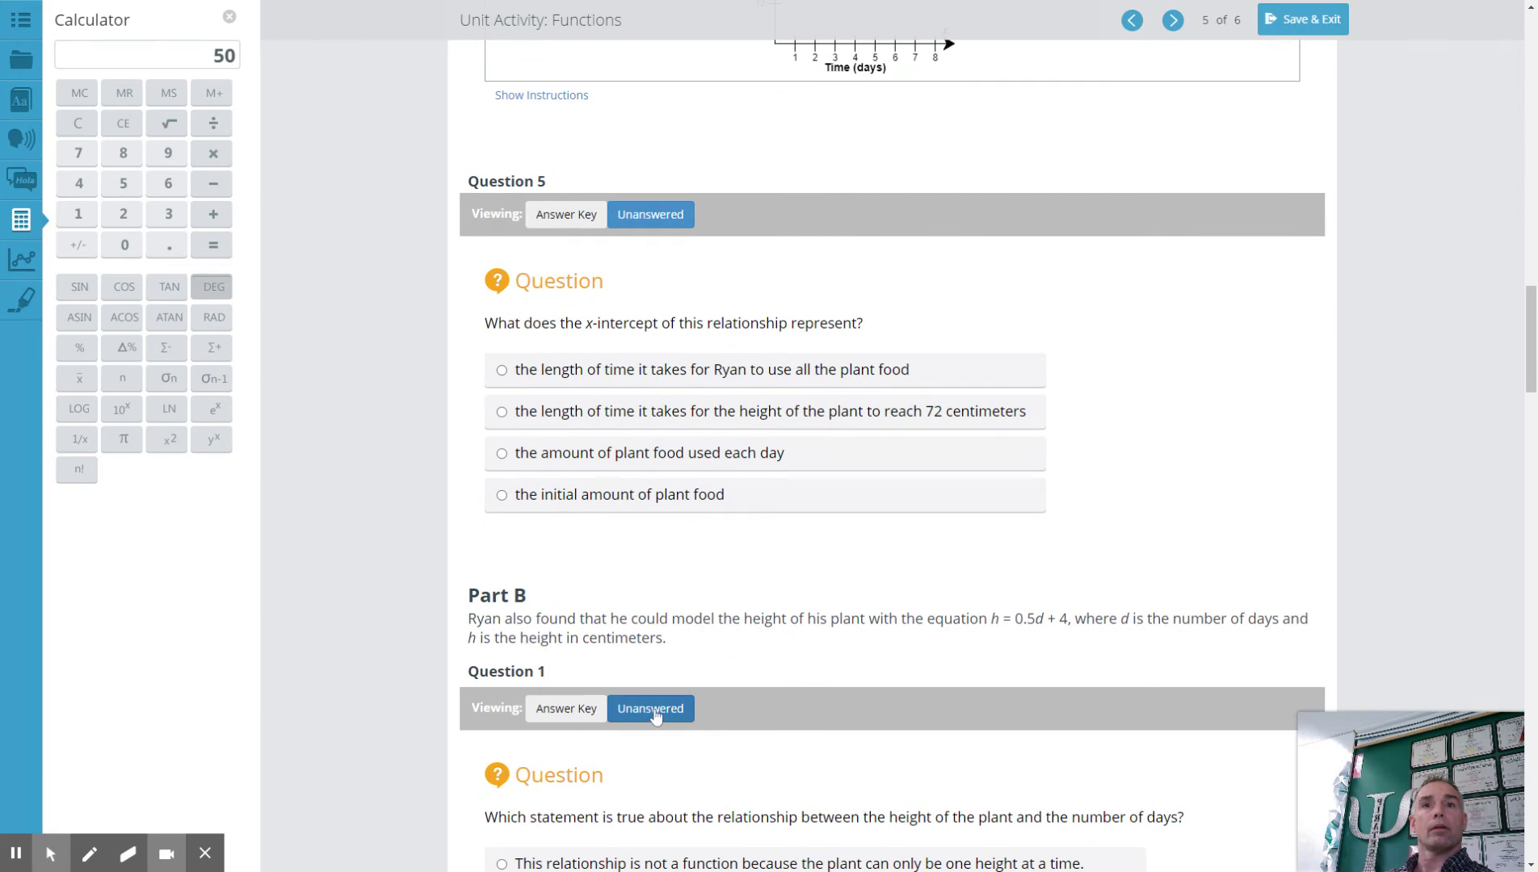
scroll(654, 716, "down", 5)
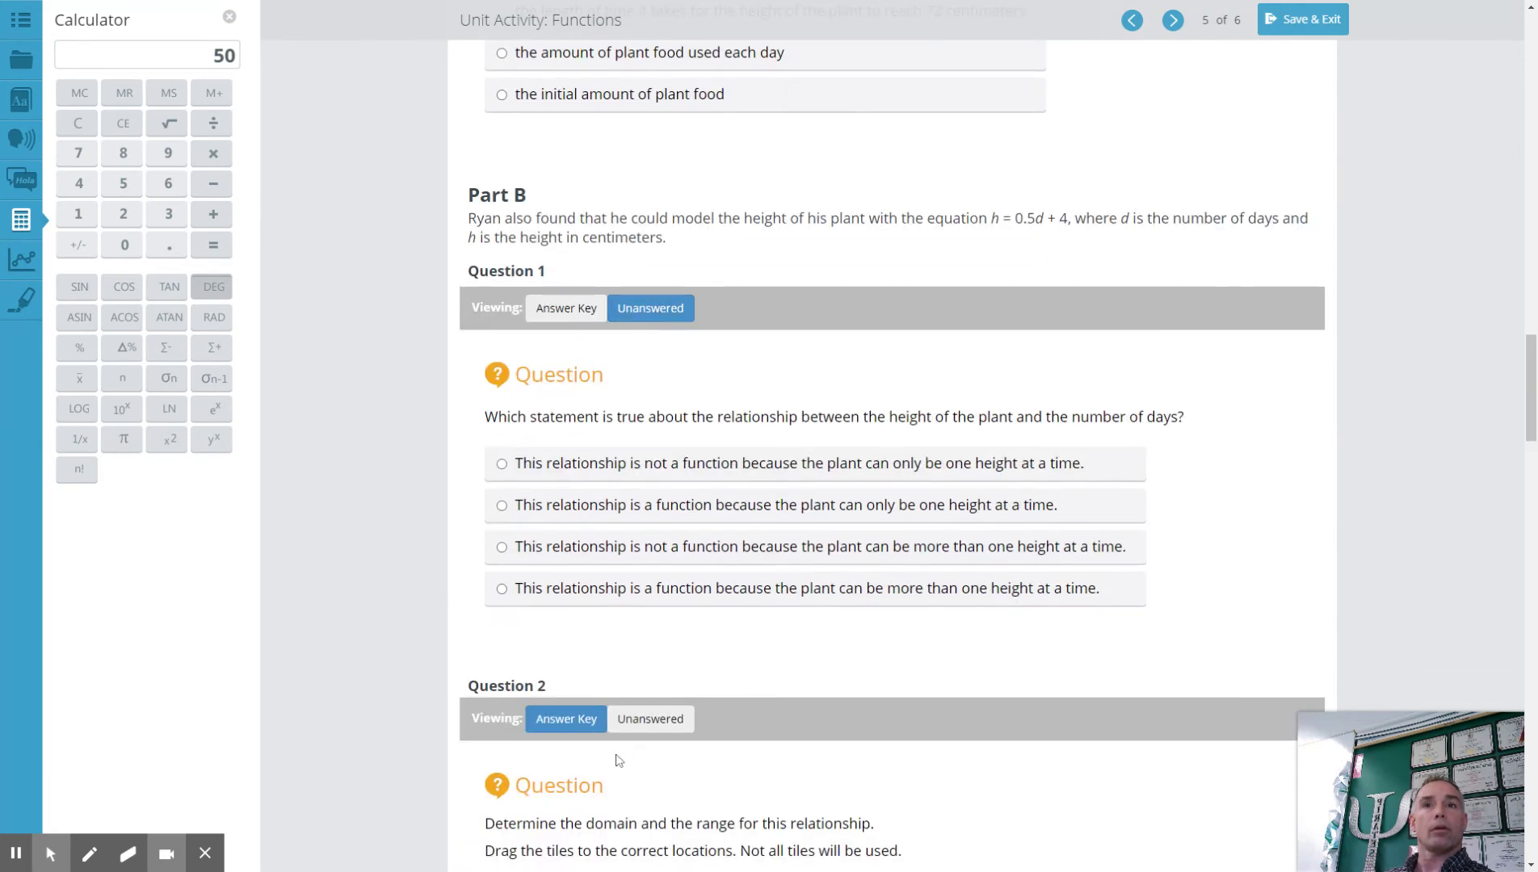
left_click(651, 719)
scroll(694, 734, "down", 4)
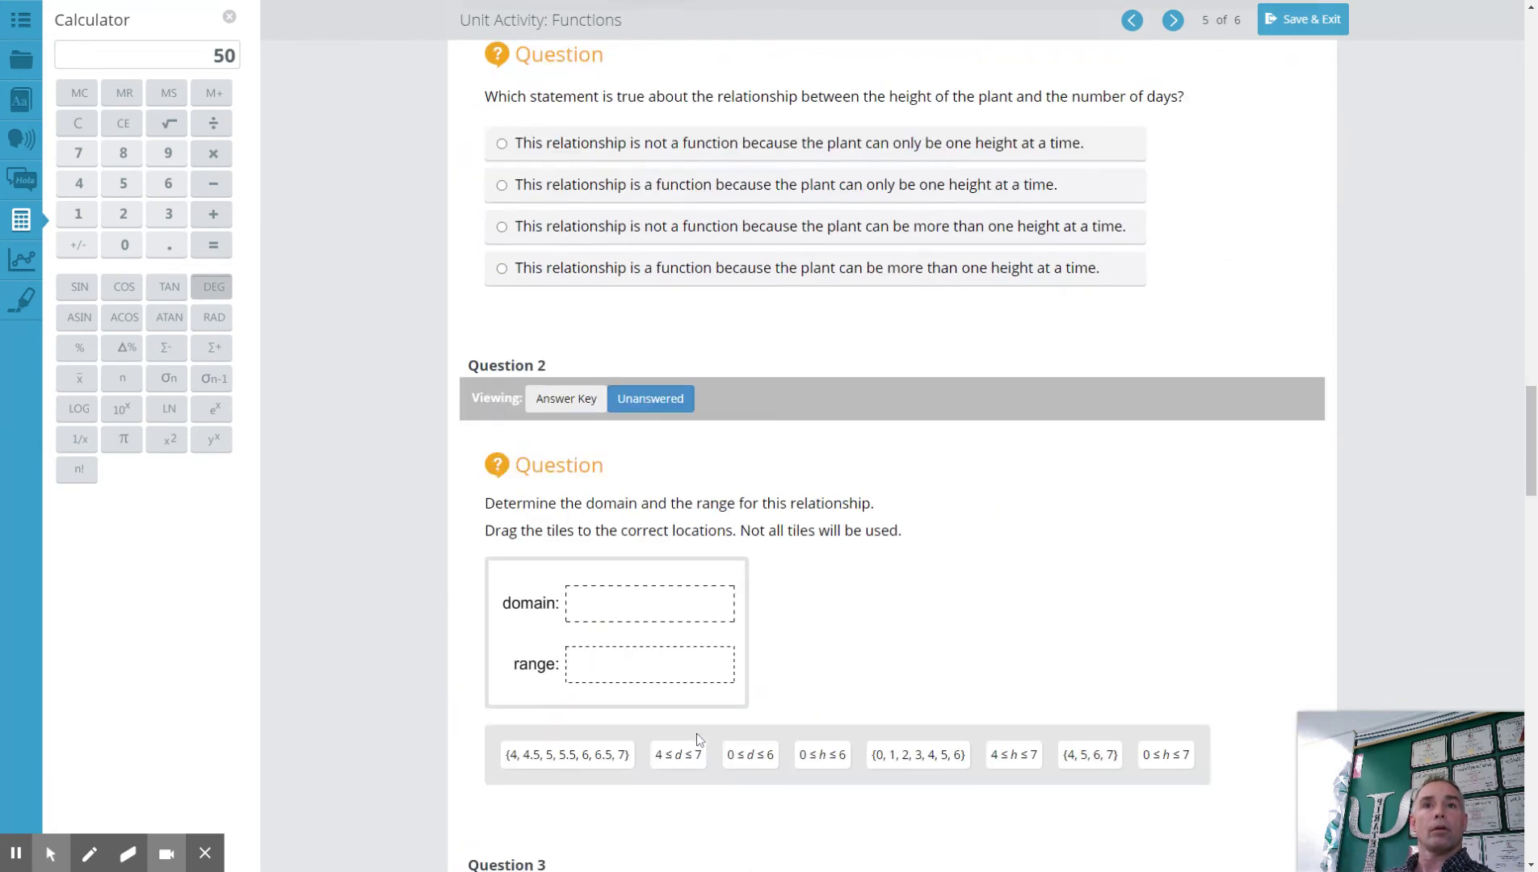
scroll(679, 743, "down", 2)
left_click(654, 738)
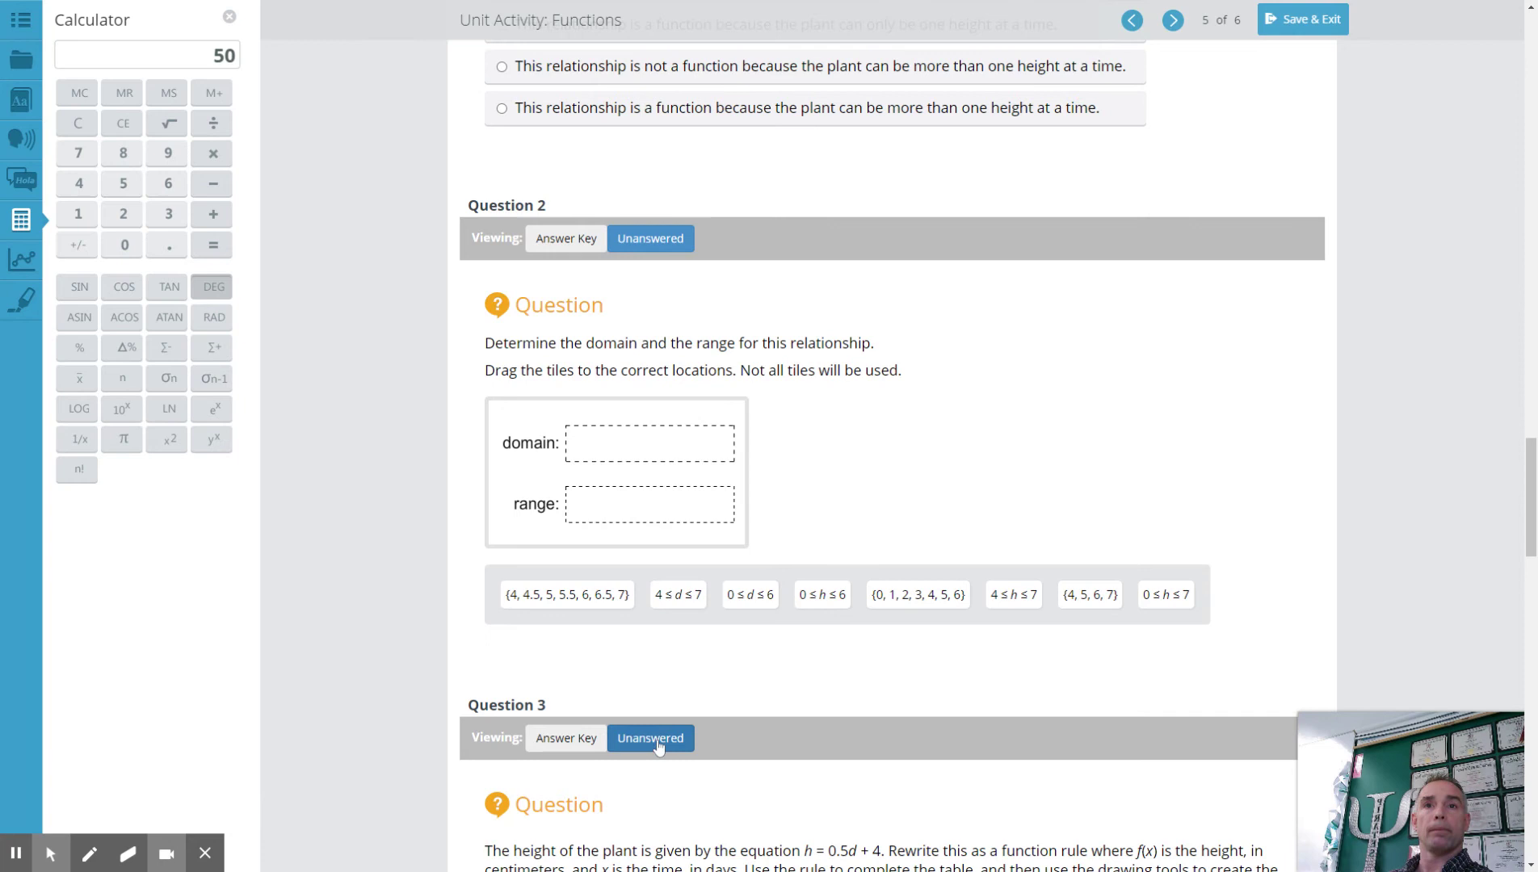
Highlight Question 3's equation h = 0.5d + 4
scroll(671, 742, "down", 4)
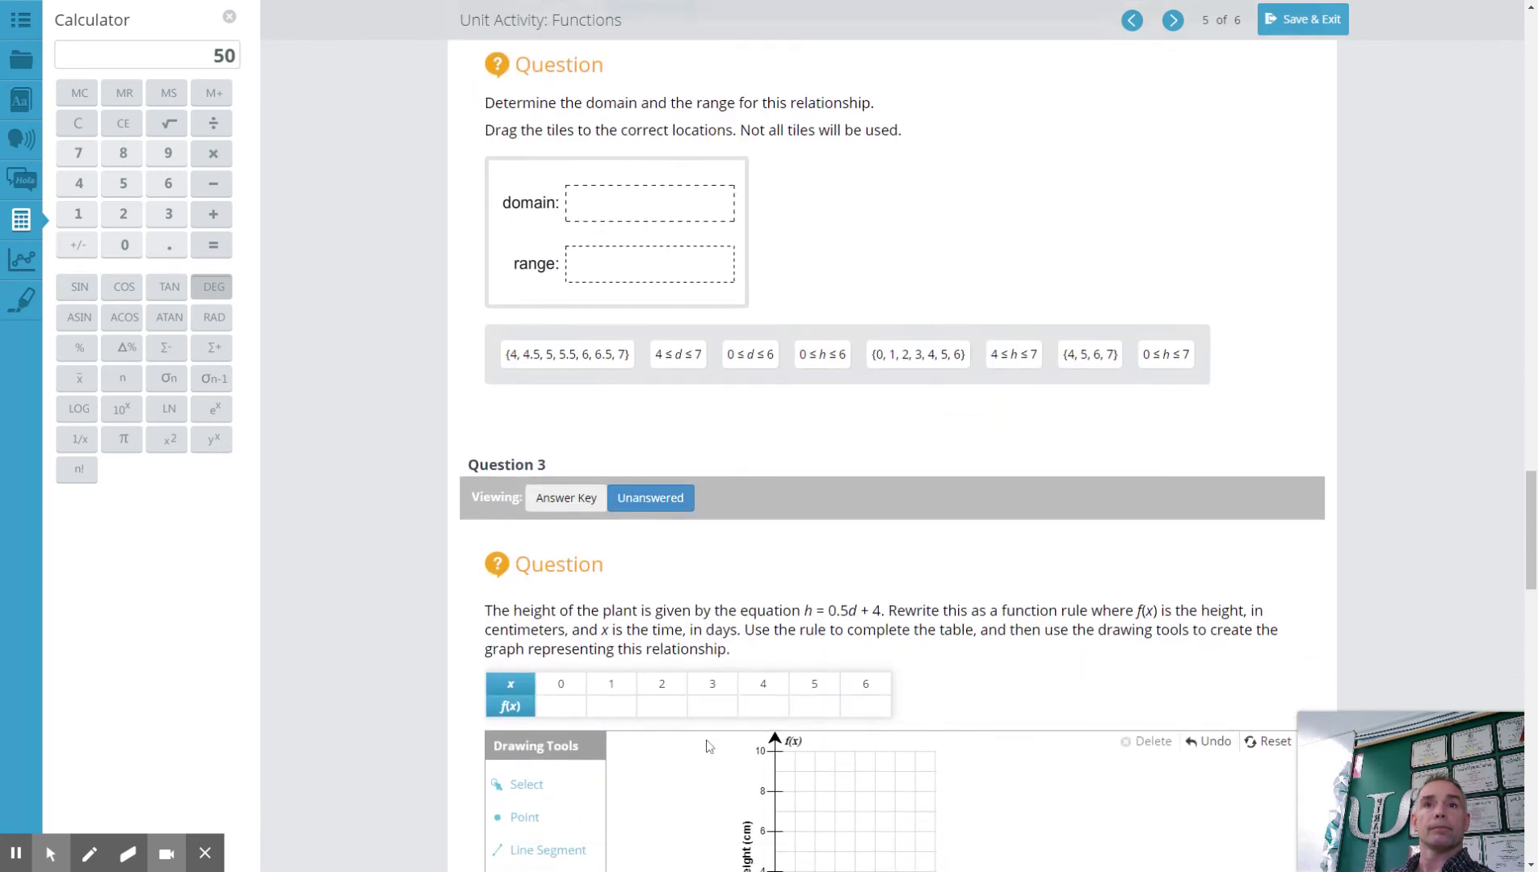
scroll(700, 756, "down", 1)
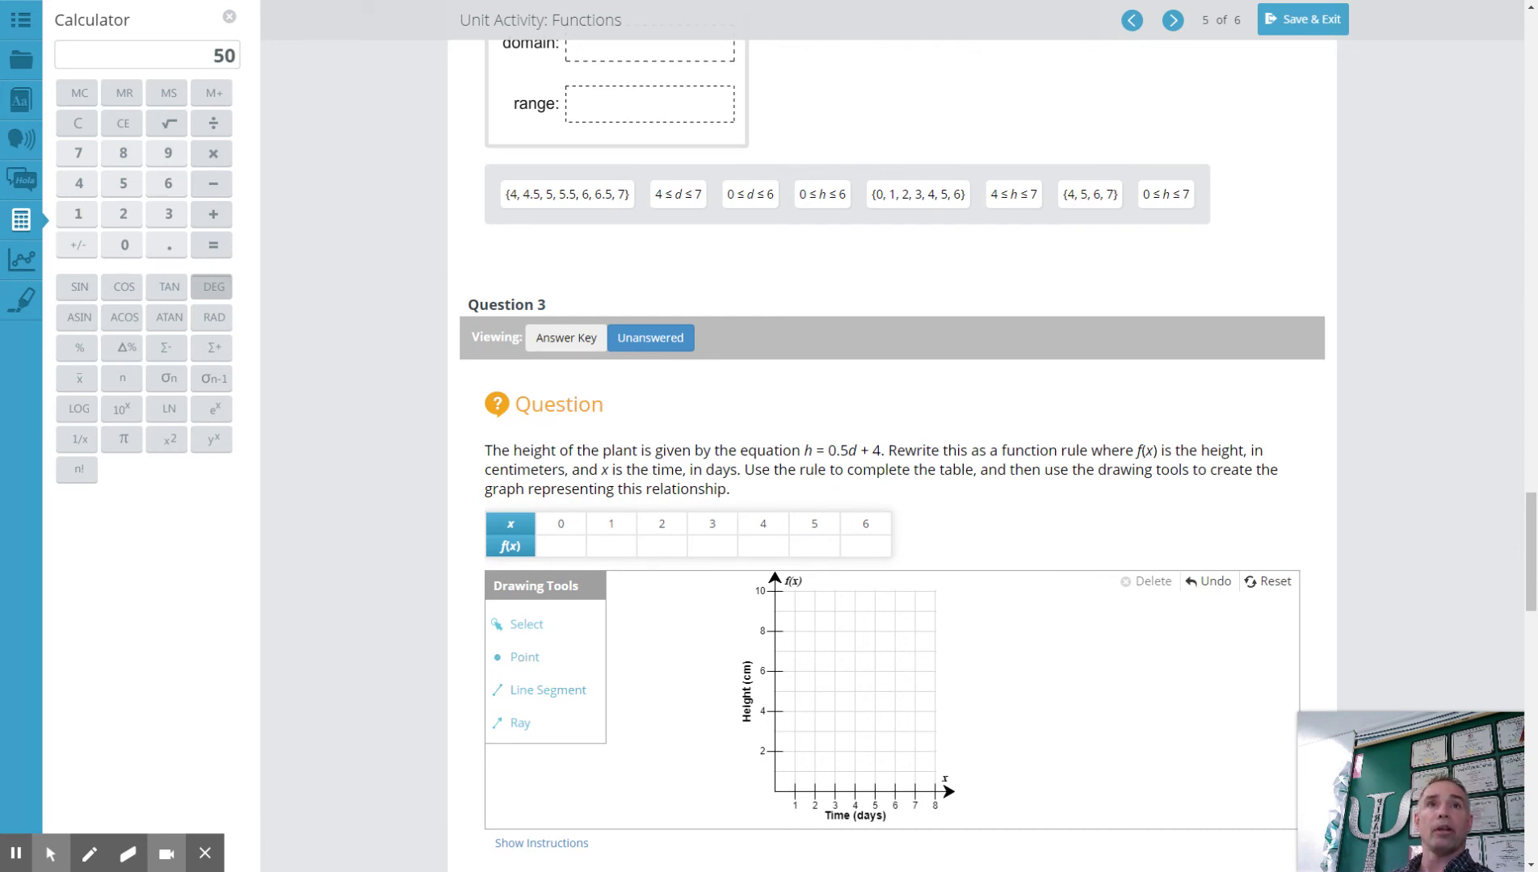
left_click_drag(800, 450, 885, 451)
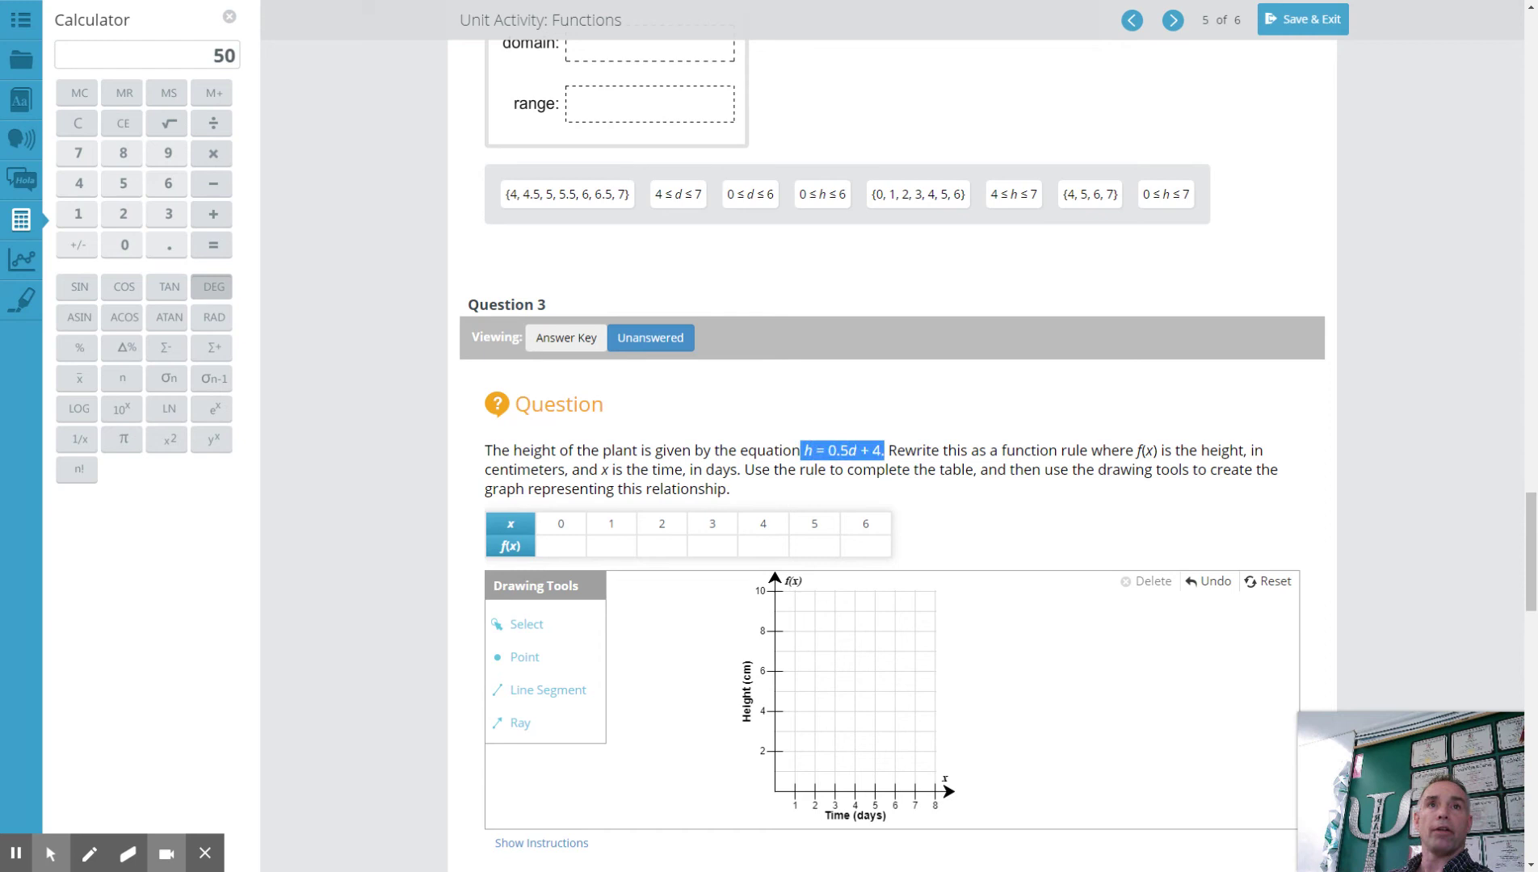
Set Part B Questions 4 and 5 to Unanswered, hiding their answer keys
scroll(882, 604, "down", 3)
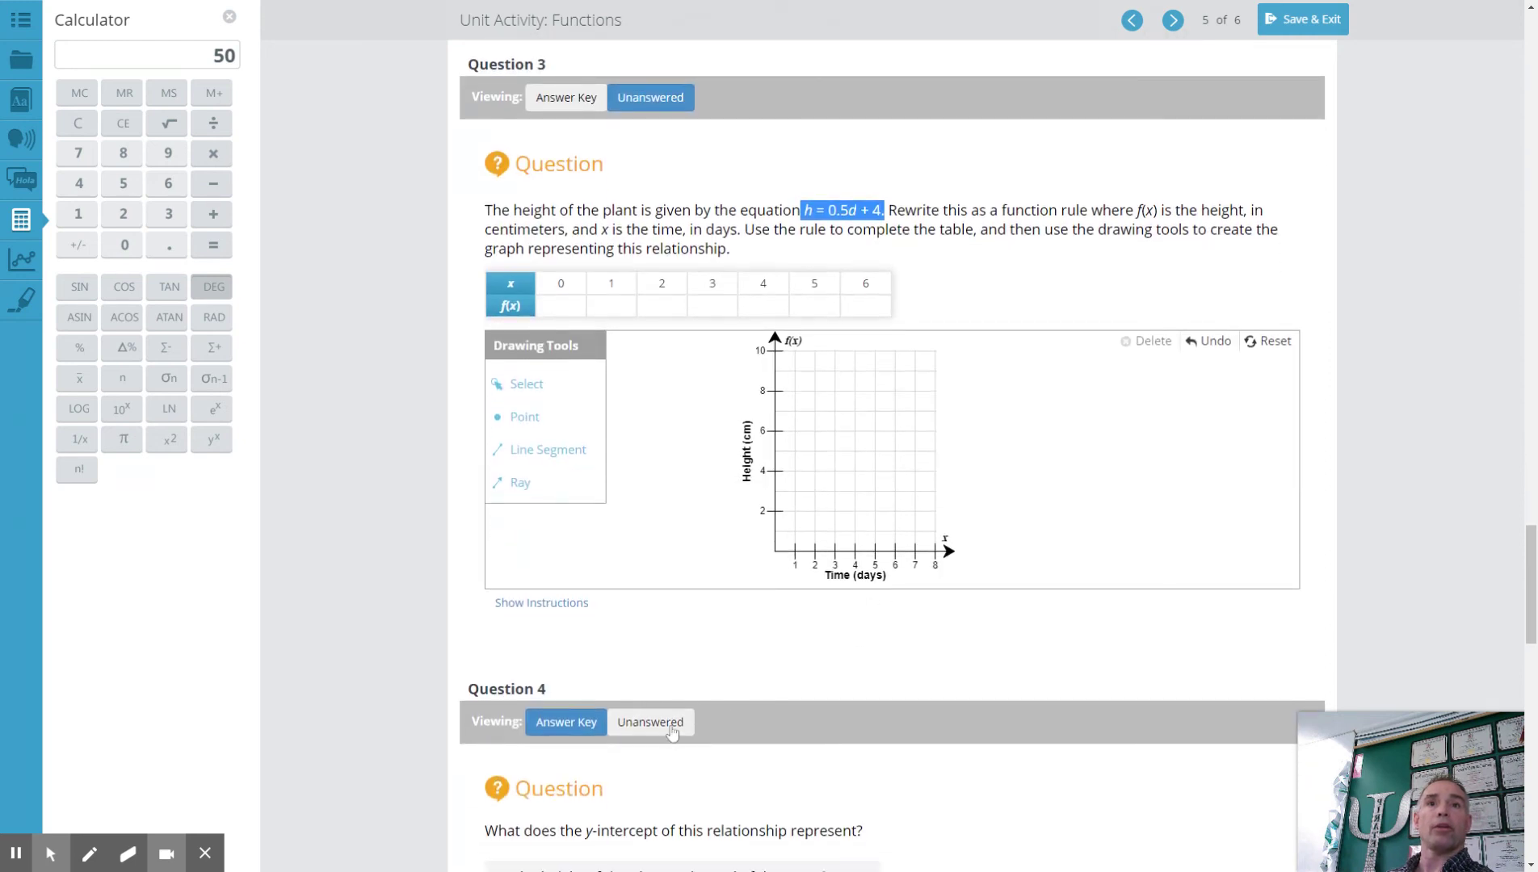
scroll(725, 736, "down", 2)
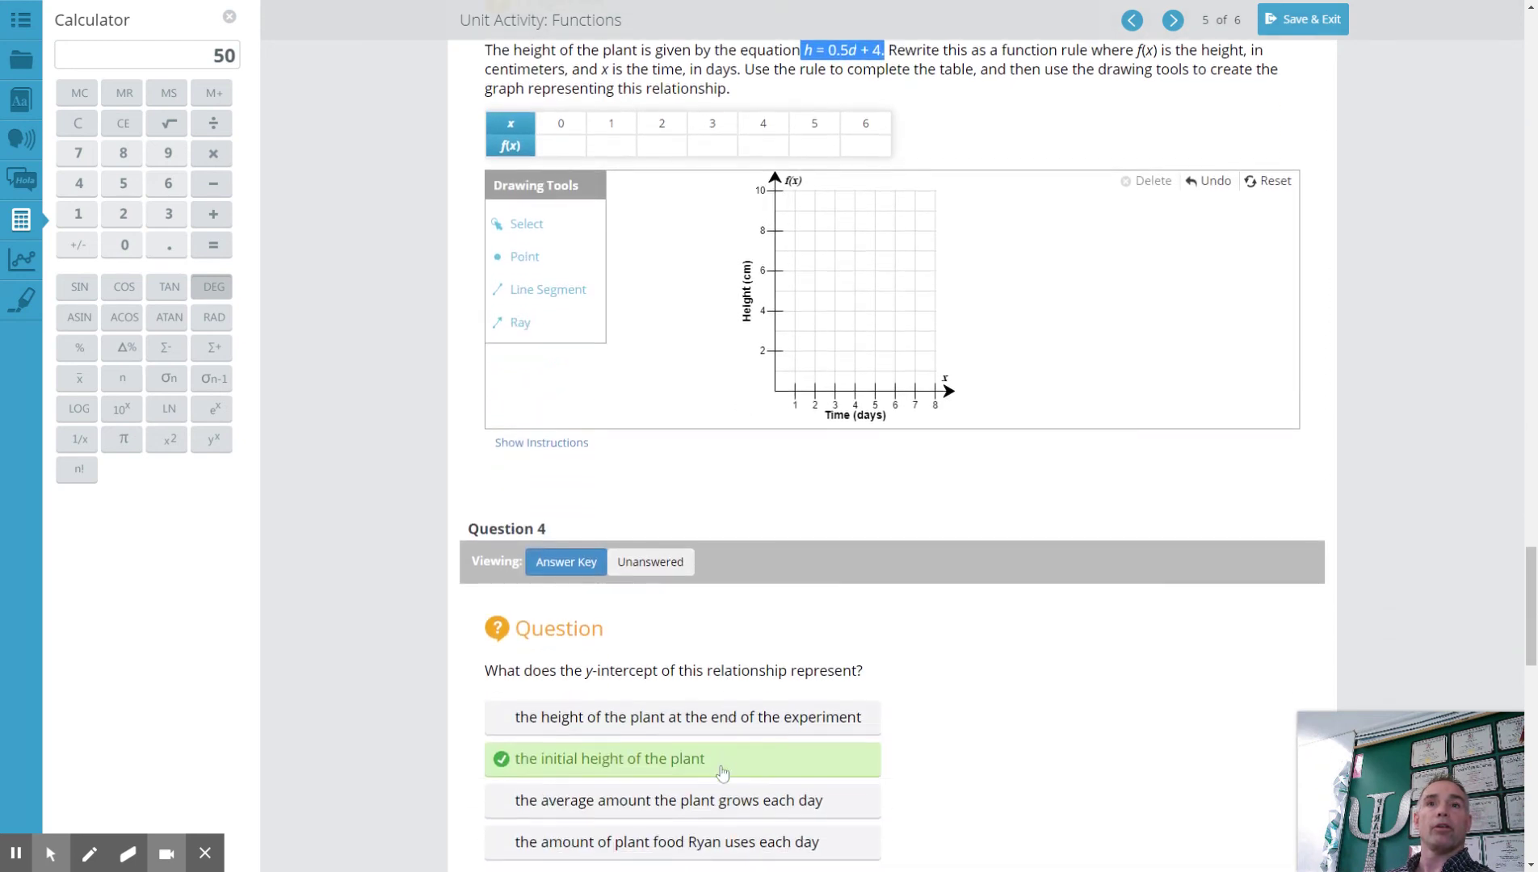
left_click(679, 566)
scroll(724, 691, "down", 2)
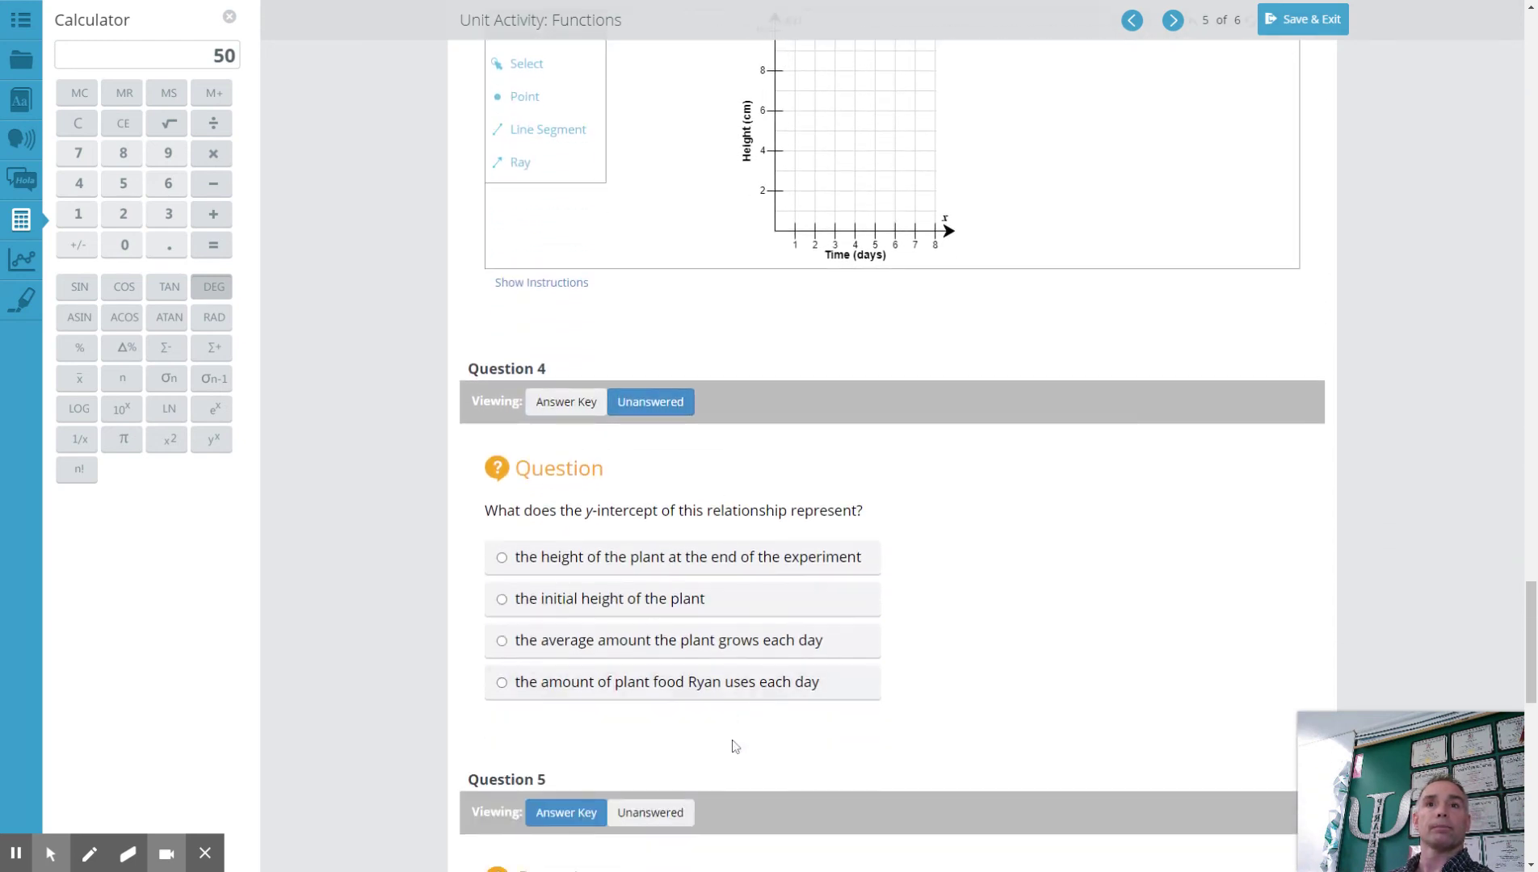
left_click(680, 818)
scroll(696, 808, "down", 3)
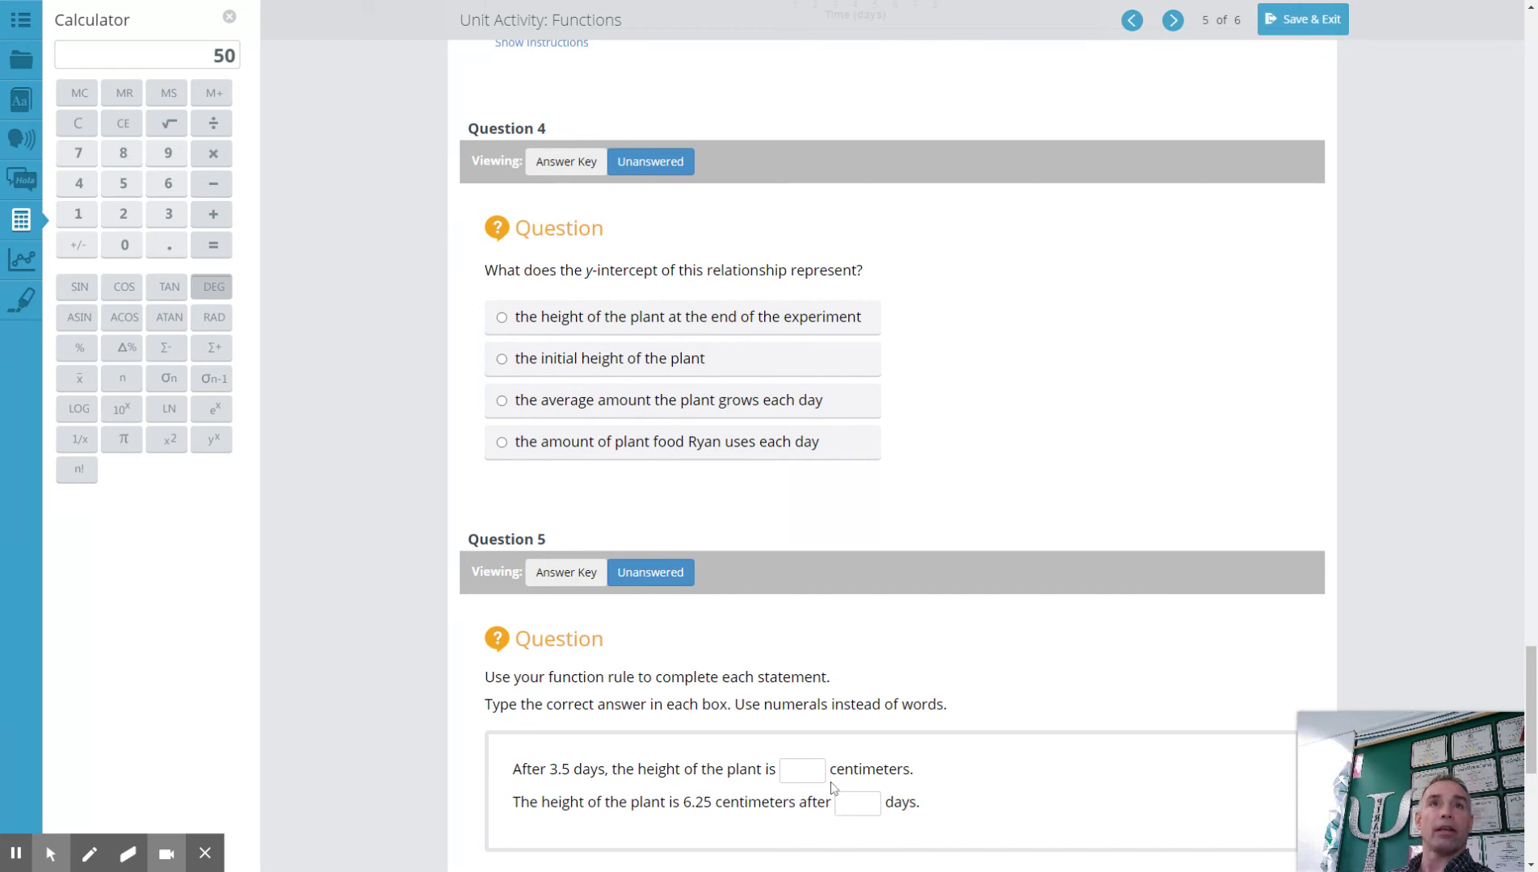
scroll(834, 787, "up", 9)
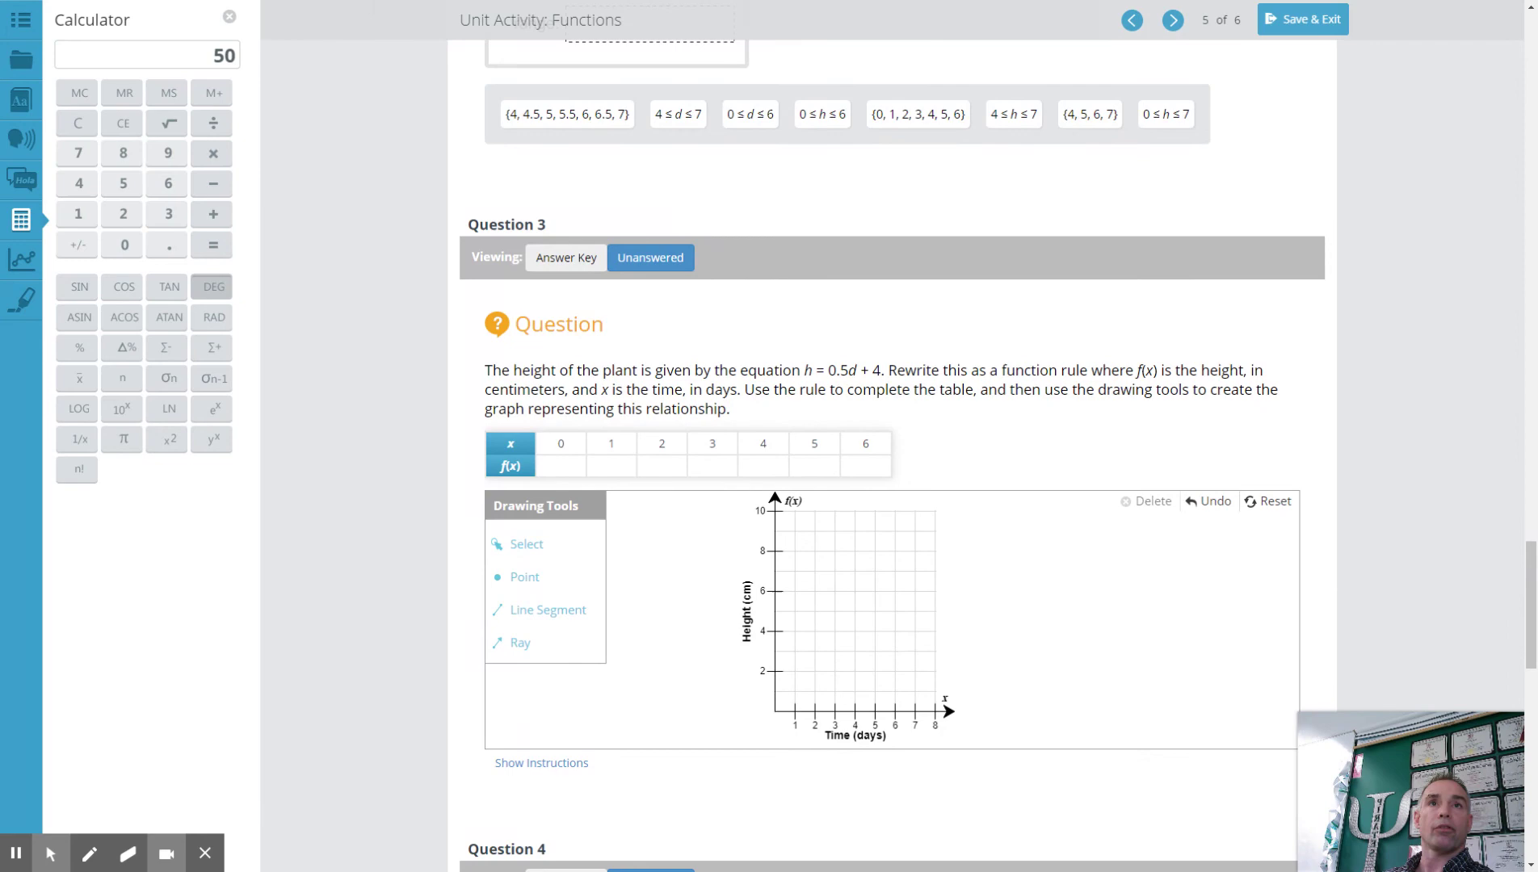
scroll(764, 538, "down", 8)
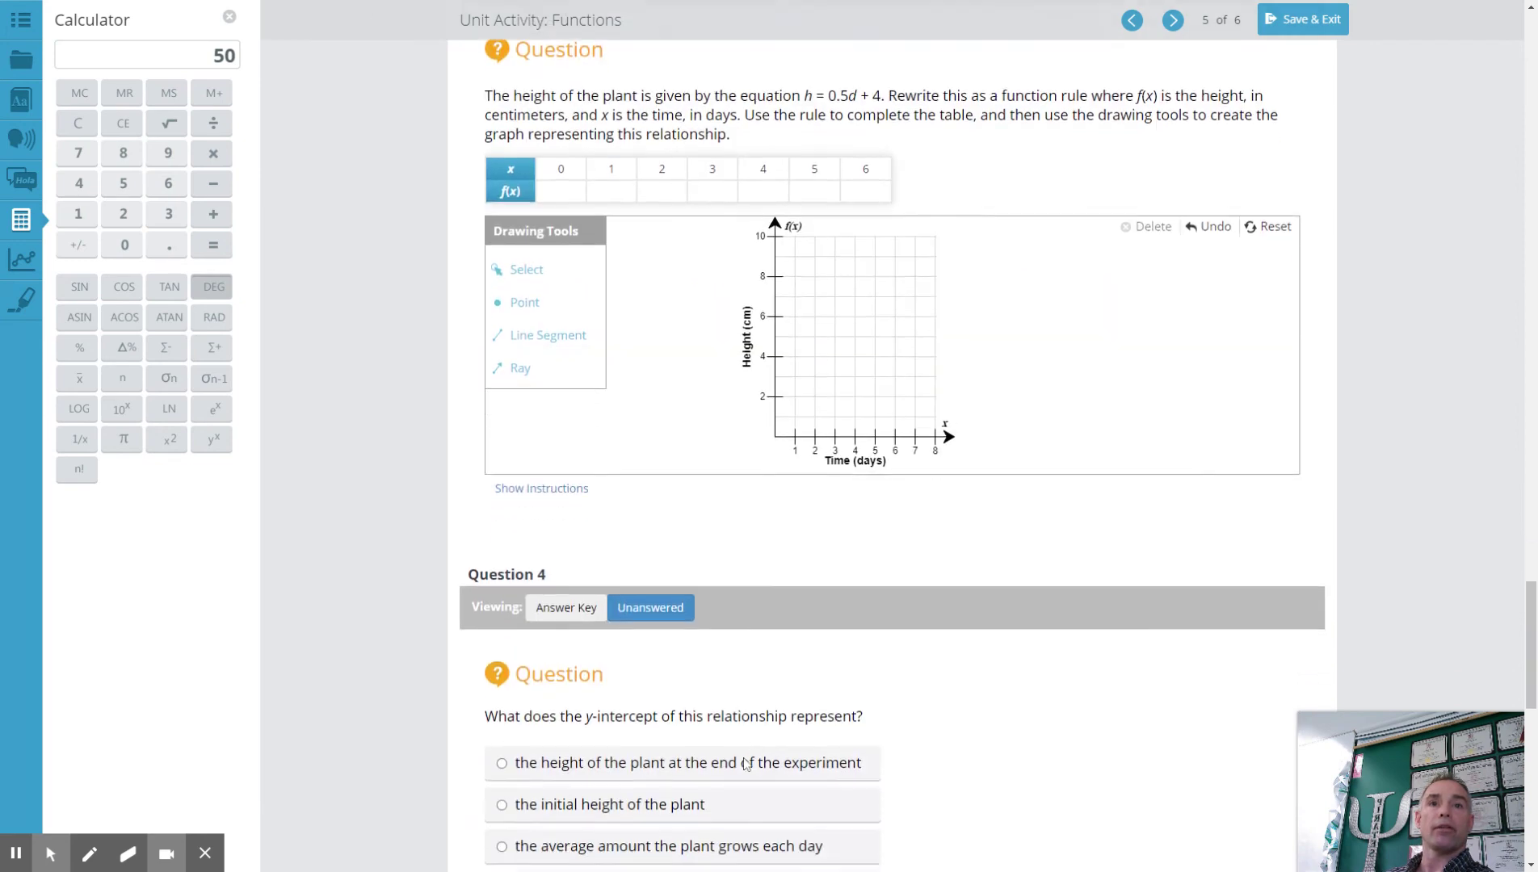
scroll(719, 749, "down", 2)
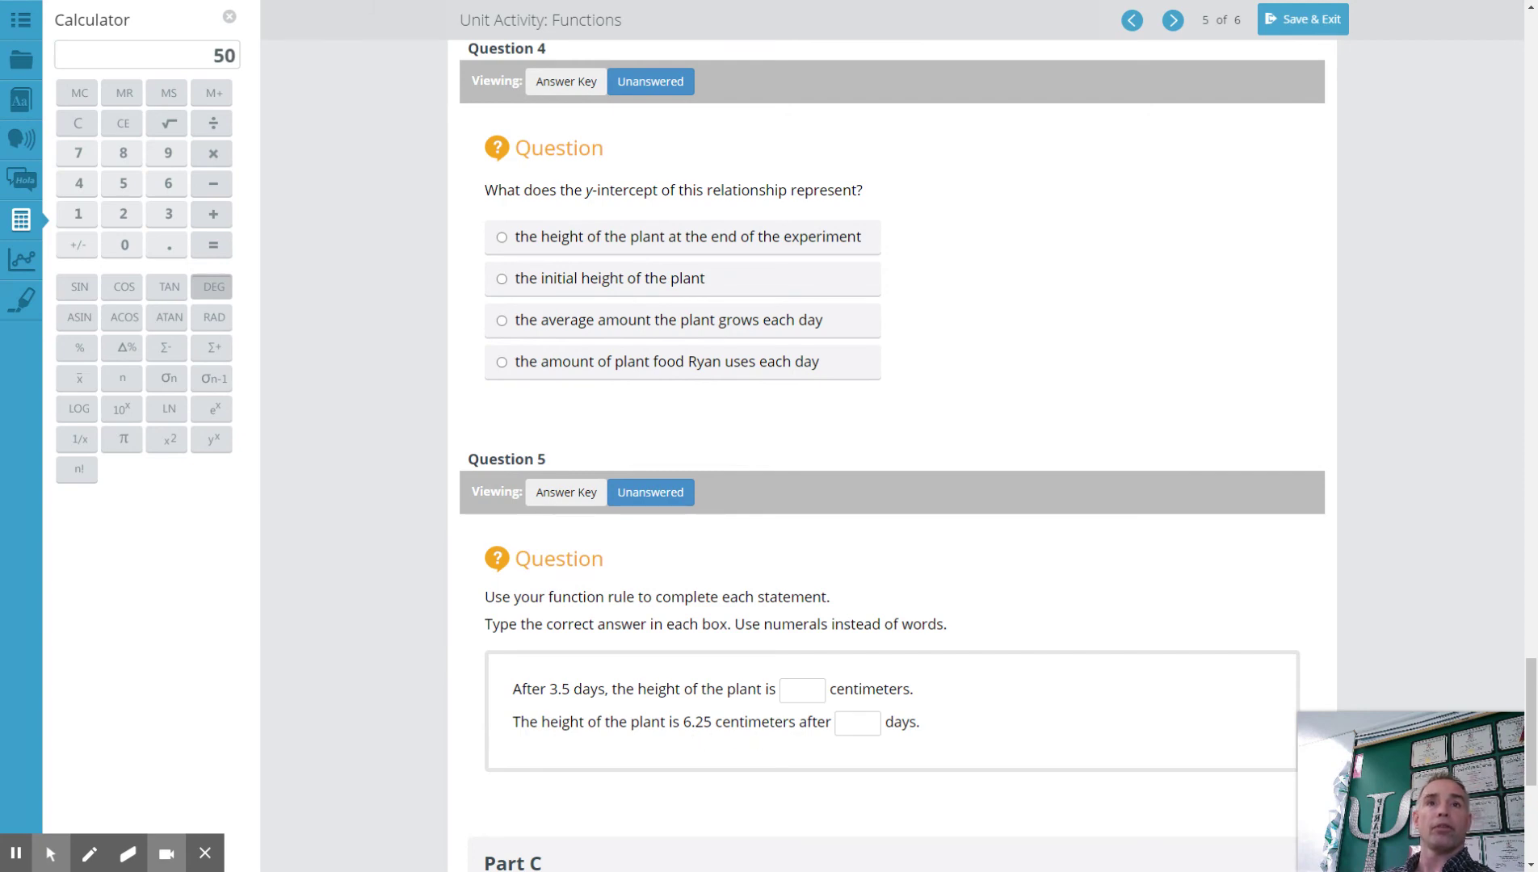
scroll(910, 731, "up", 9)
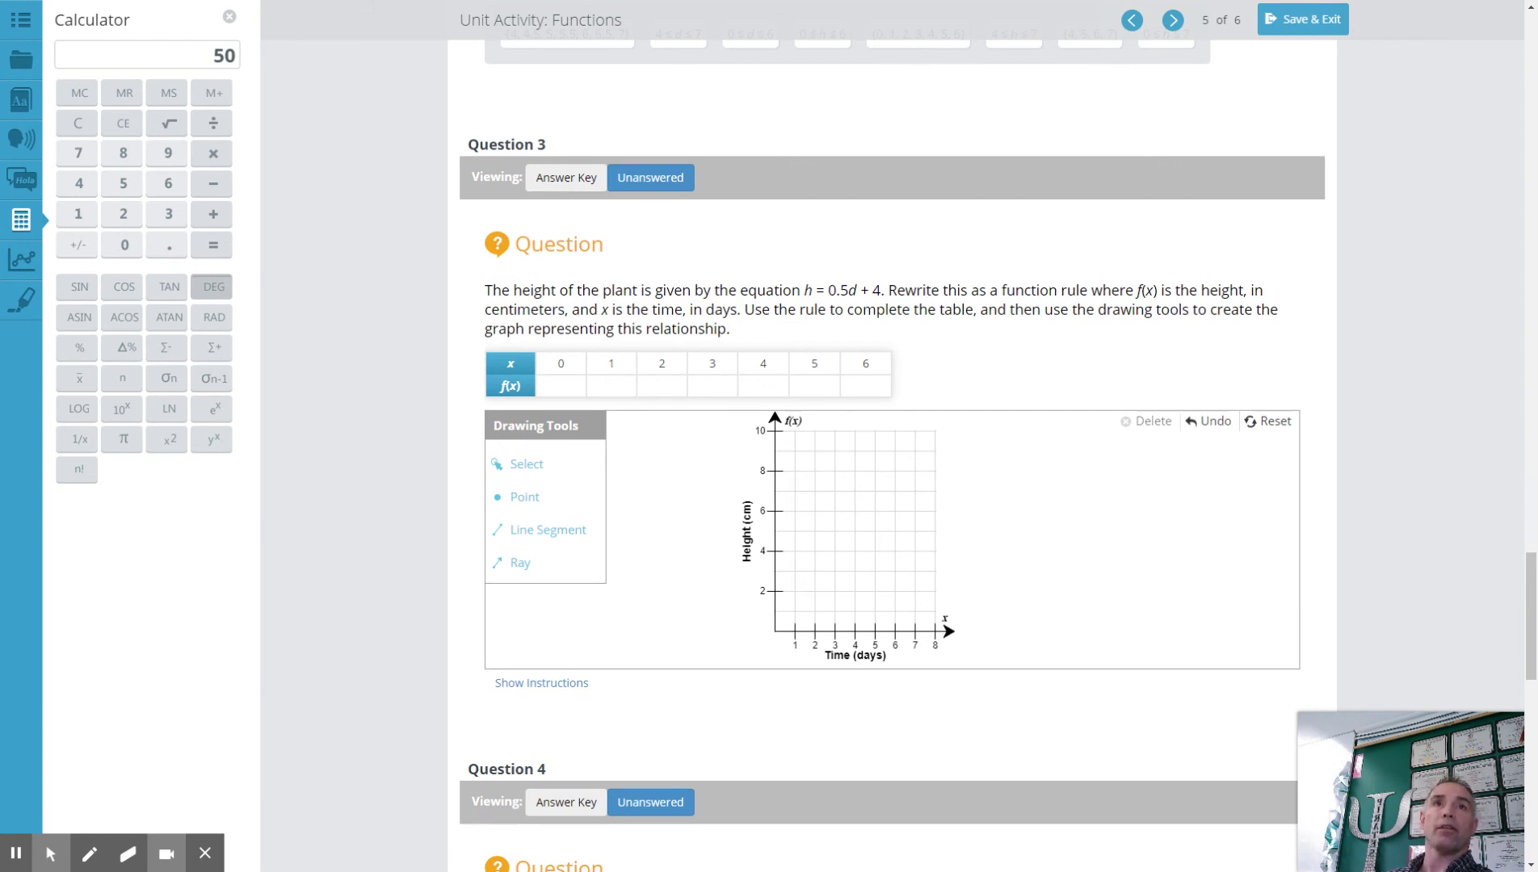
scroll(881, 529, "down", 1)
scroll(854, 623, "down", 9)
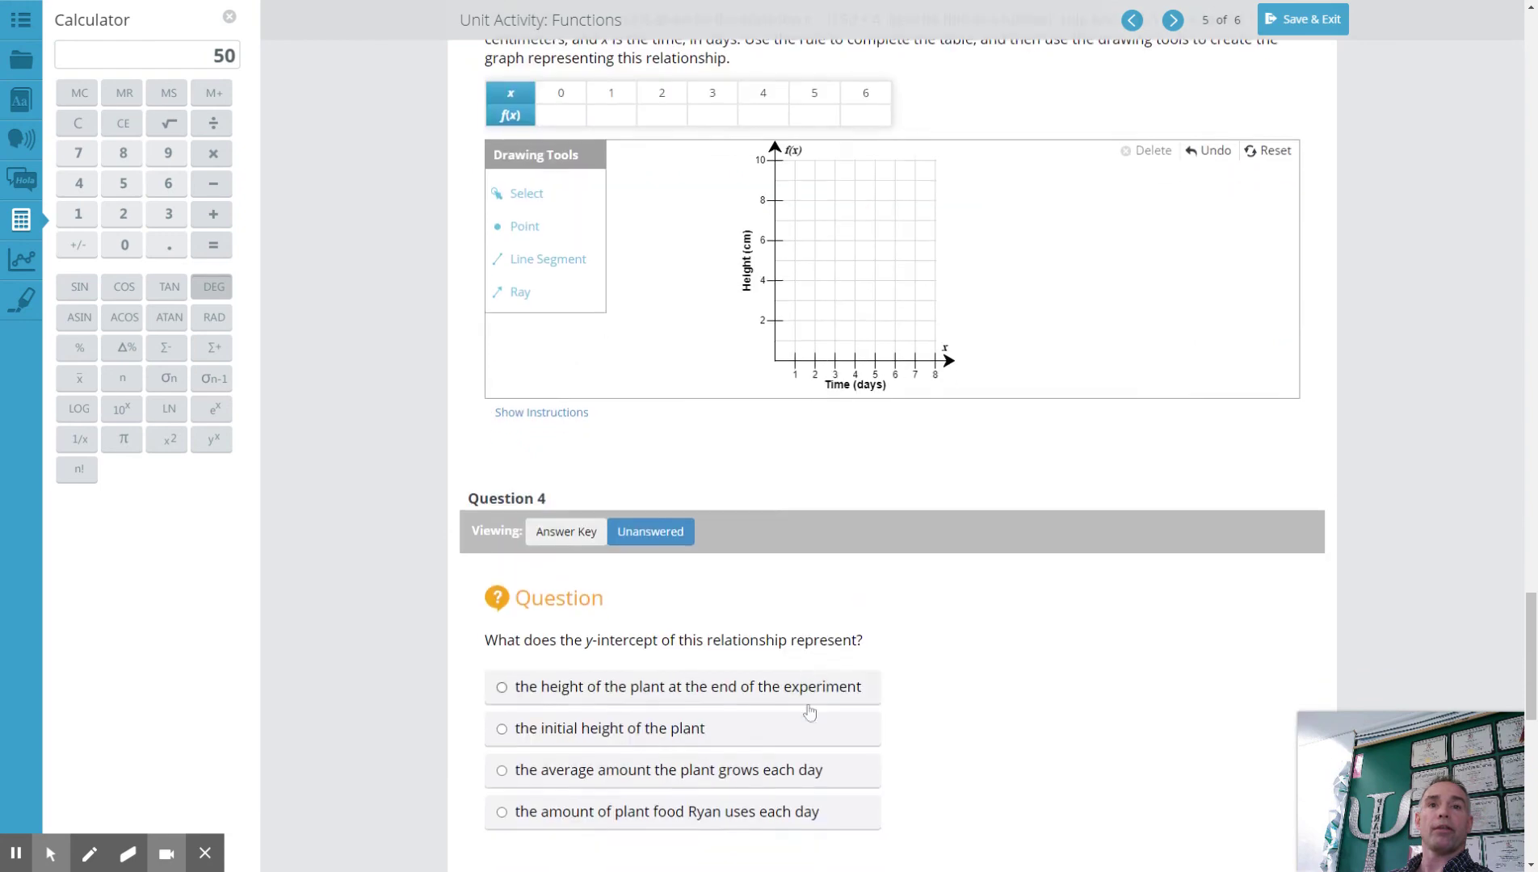
scroll(781, 761, "down", 4)
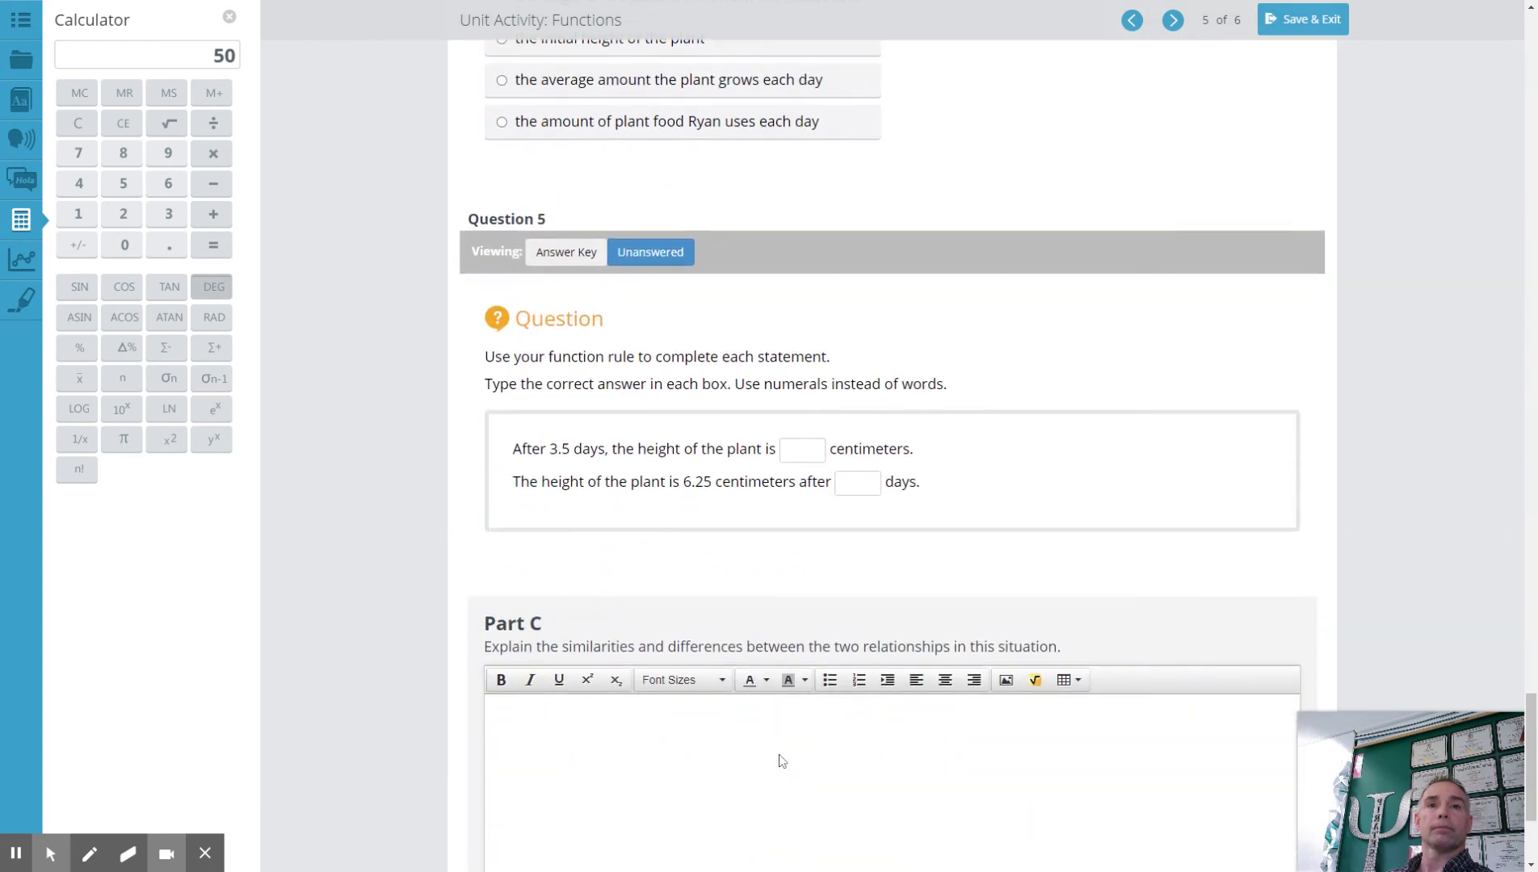
scroll(609, 422, "up", 3)
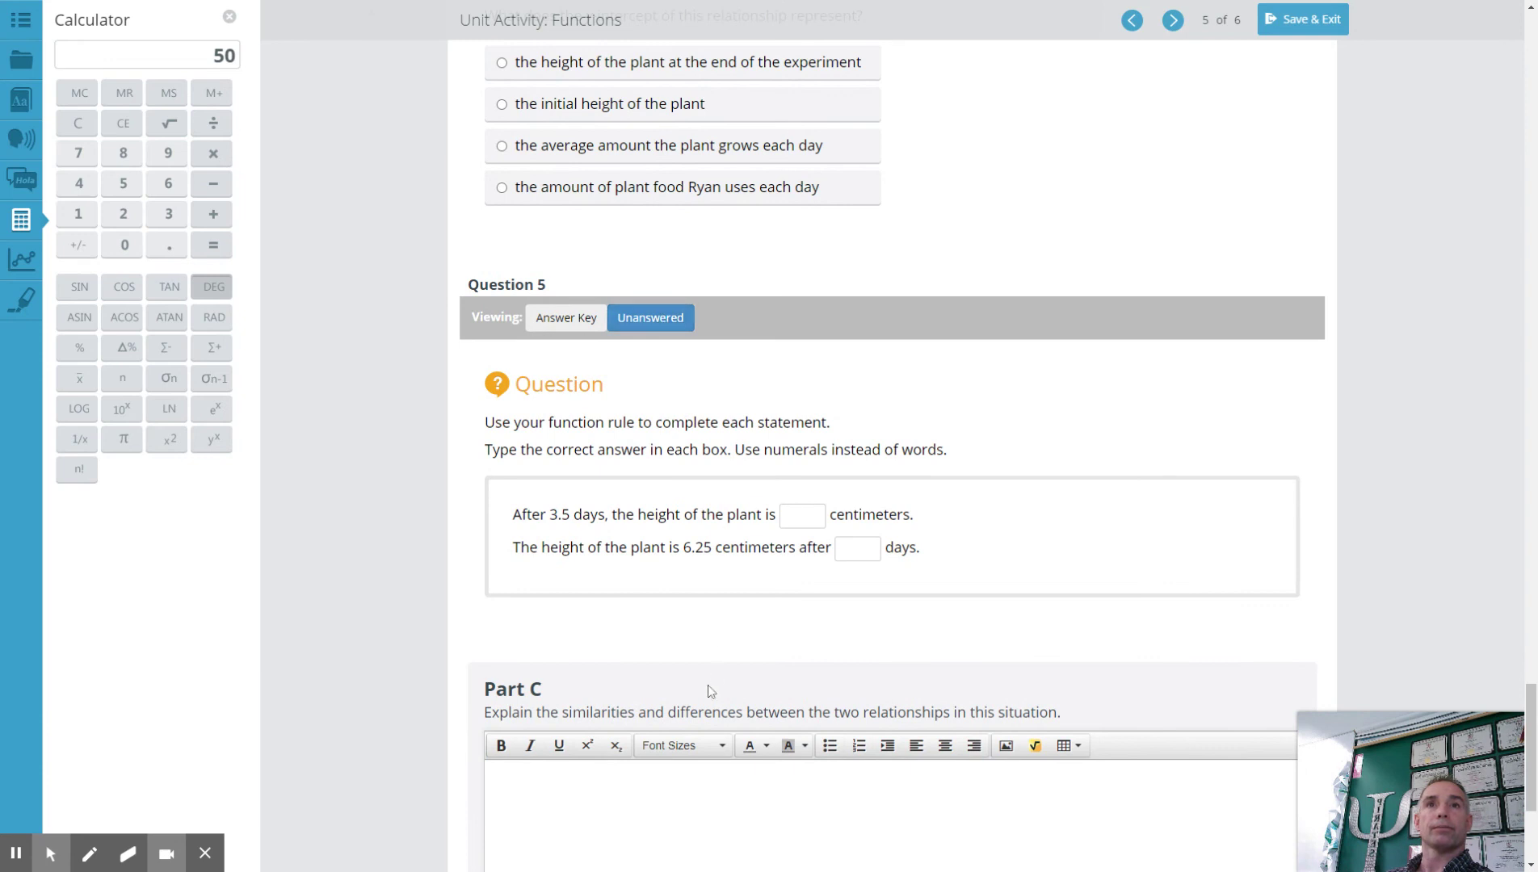
scroll(712, 686, "down", 2)
scroll(717, 724, "up", 1)
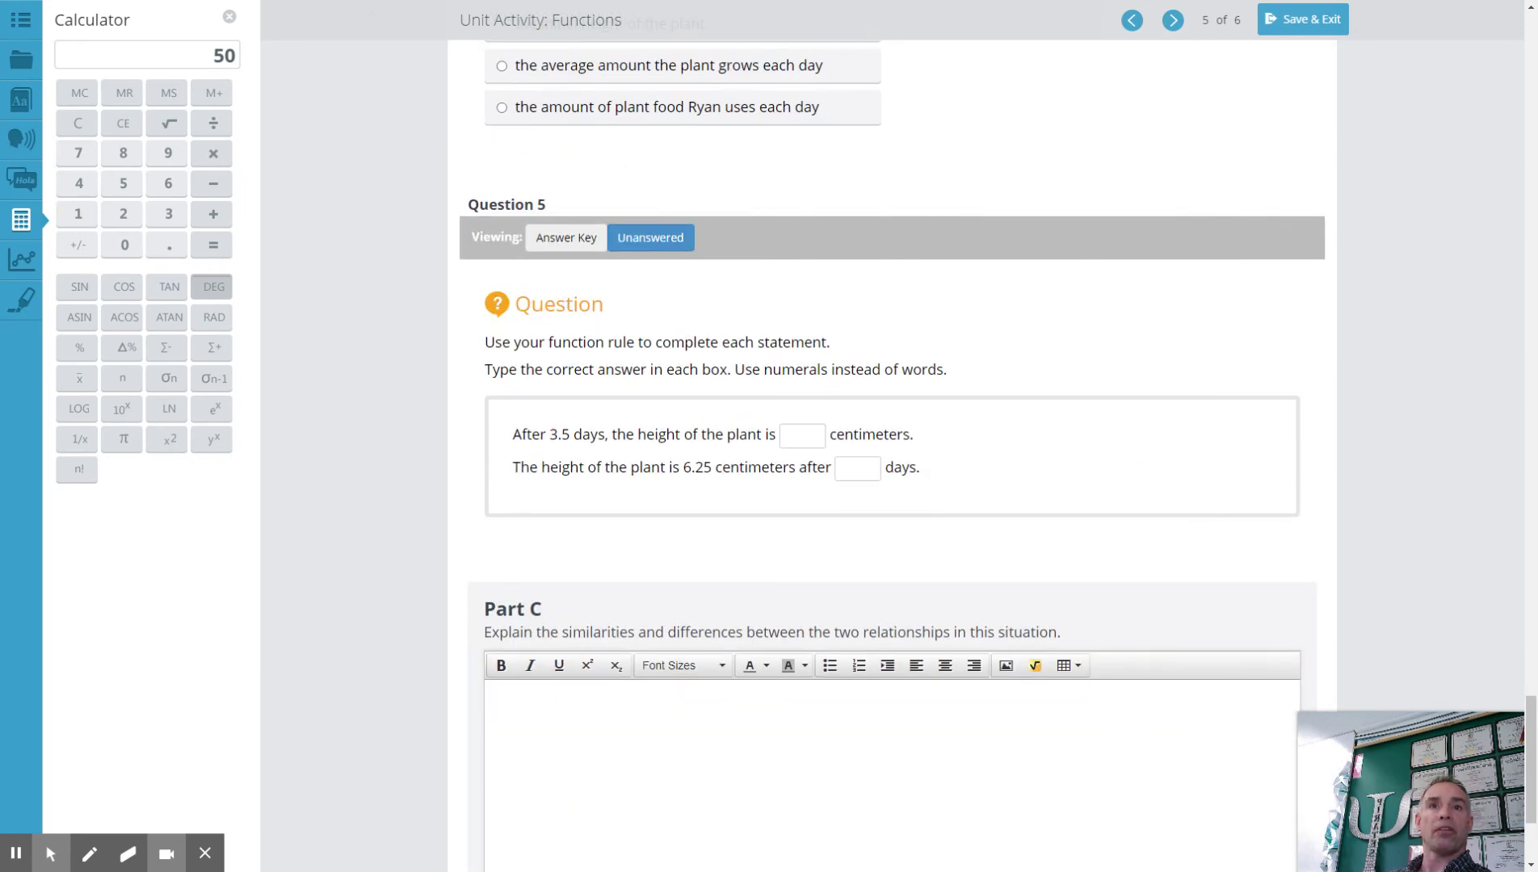